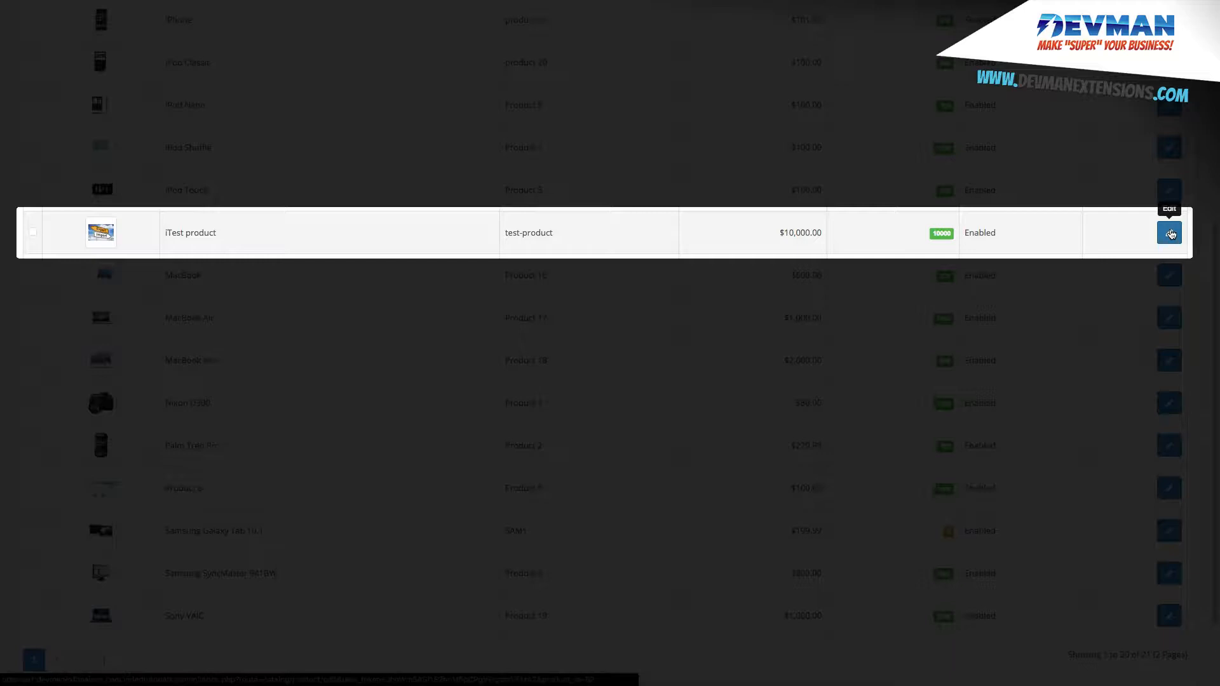
Open the iTest product for editing and view its linked categories
click(1171, 234)
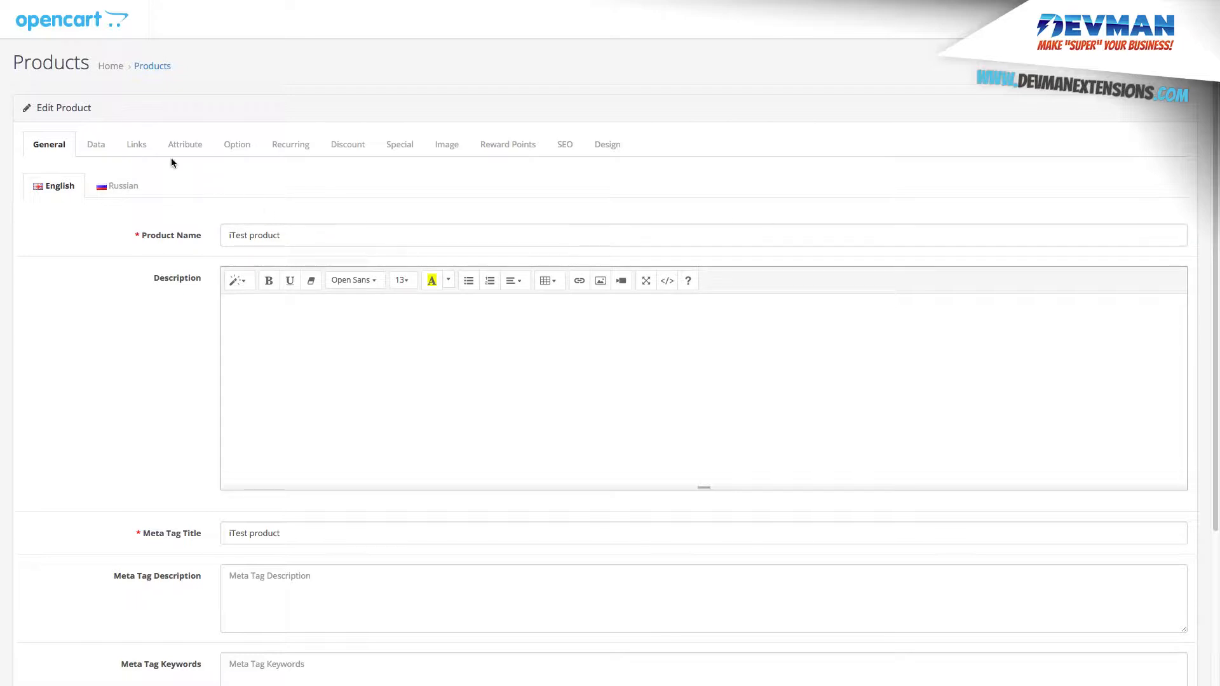
click(143, 150)
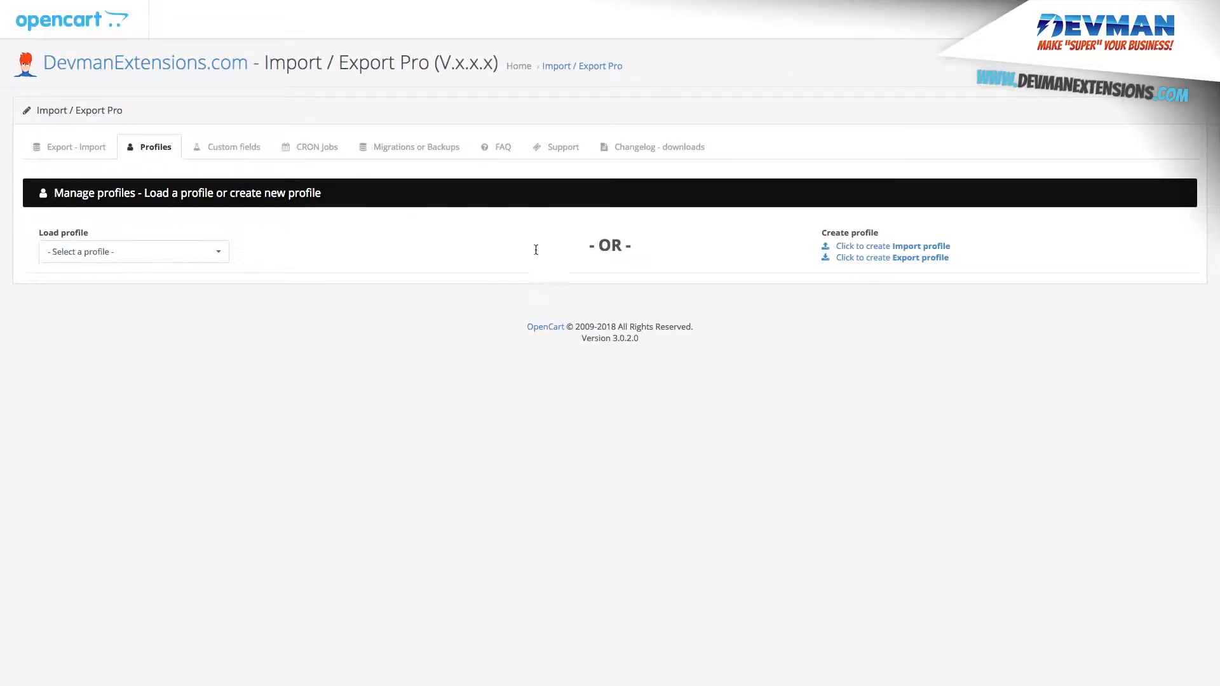
Start a new export profile in Import / Export Pro with Products - (+ product related data) as its elements
click(882, 261)
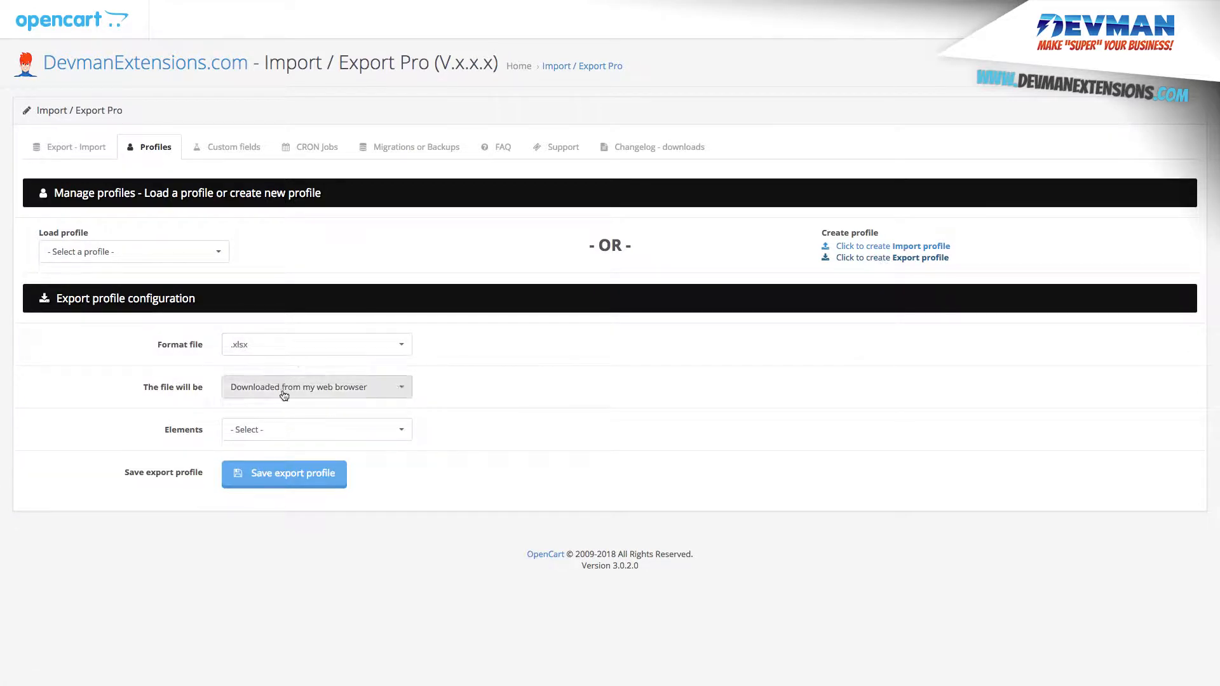
click(275, 429)
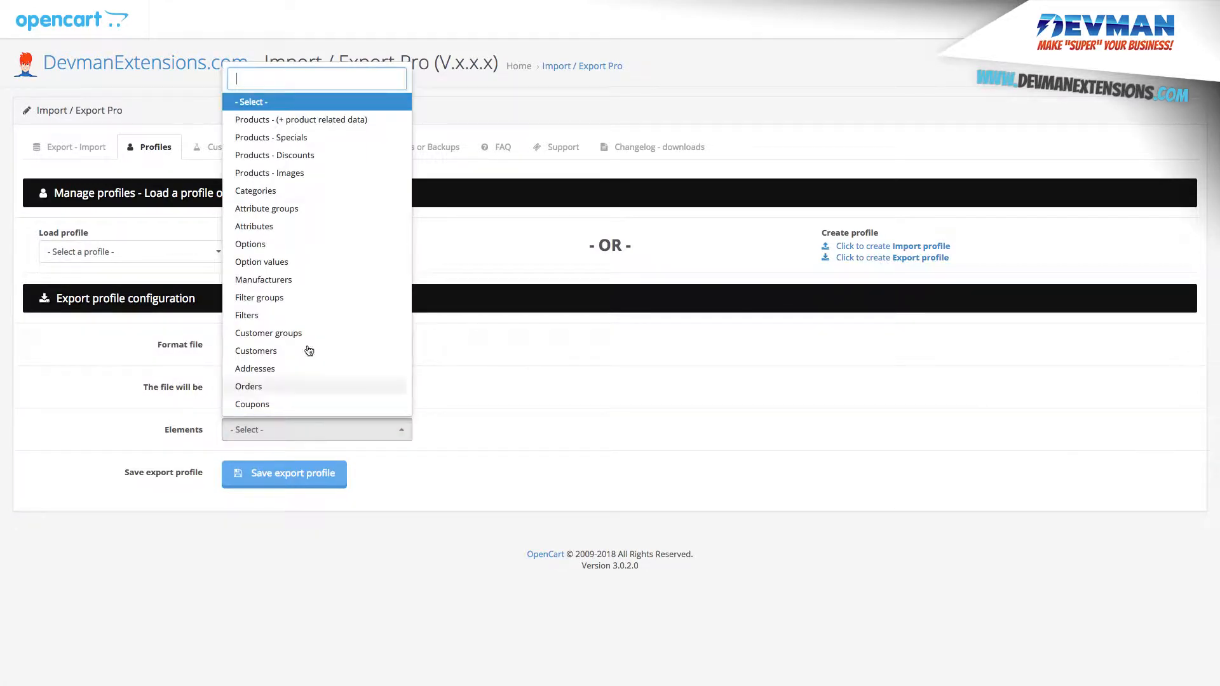
click(330, 120)
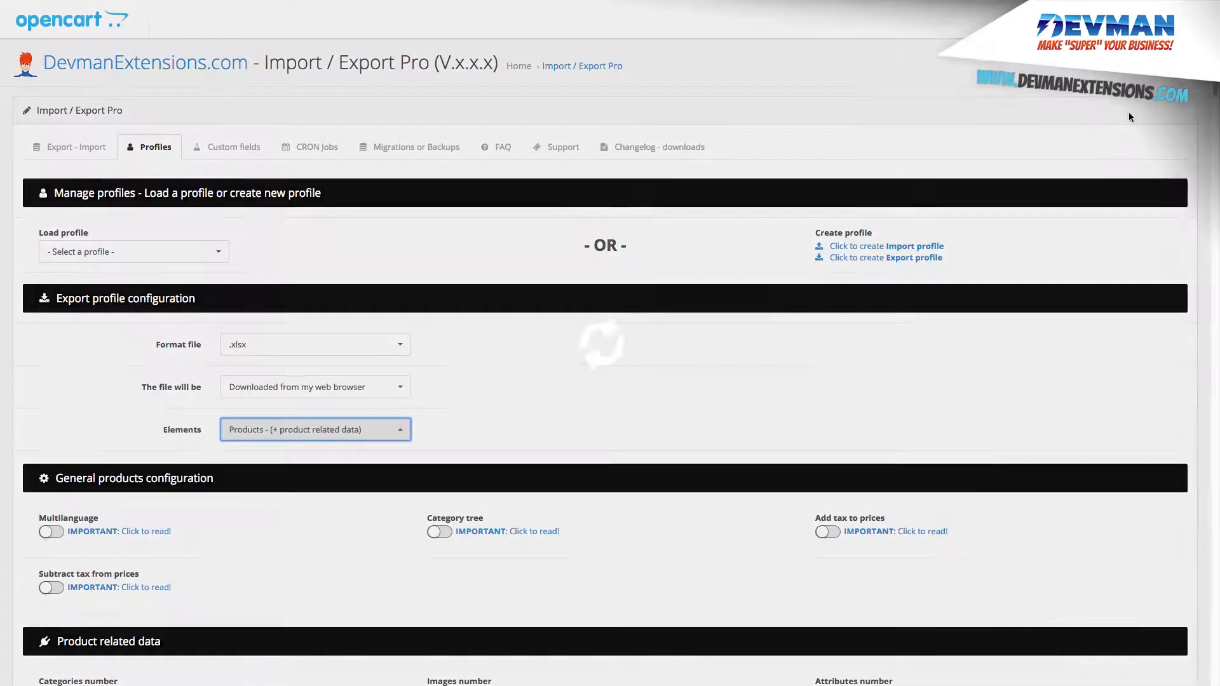
Read the help note on the Category tree option in the general products configuration, and close it
scroll(519, 257, down, 5)
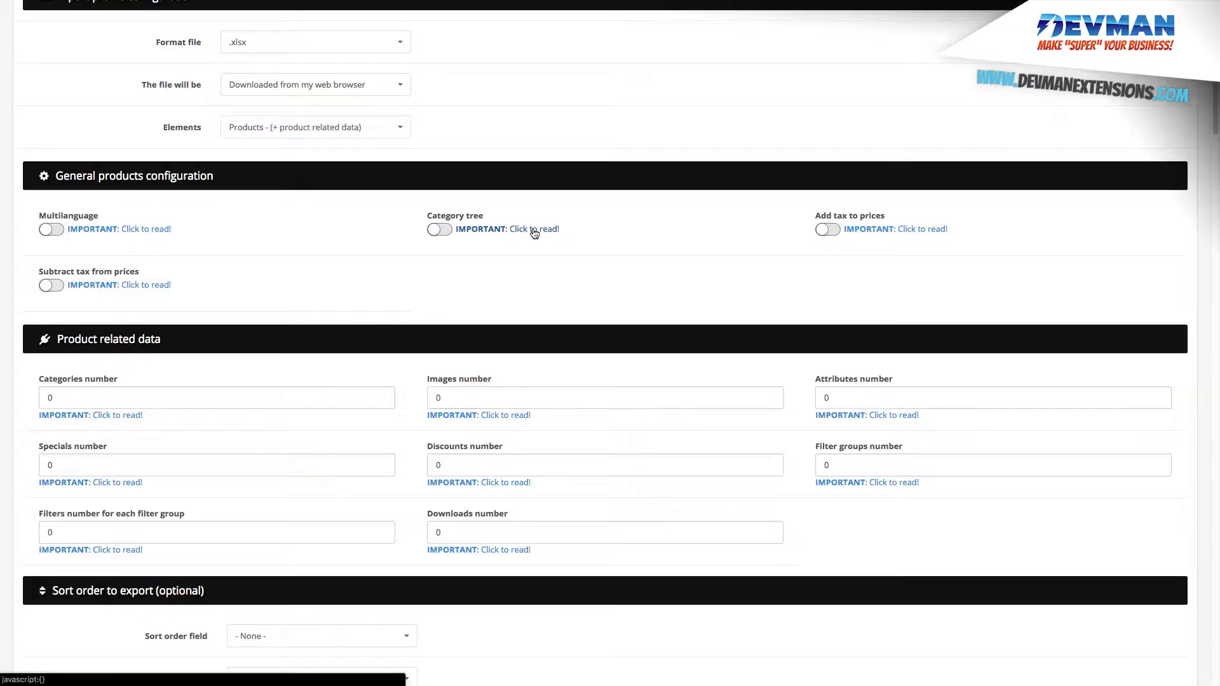
click(531, 230)
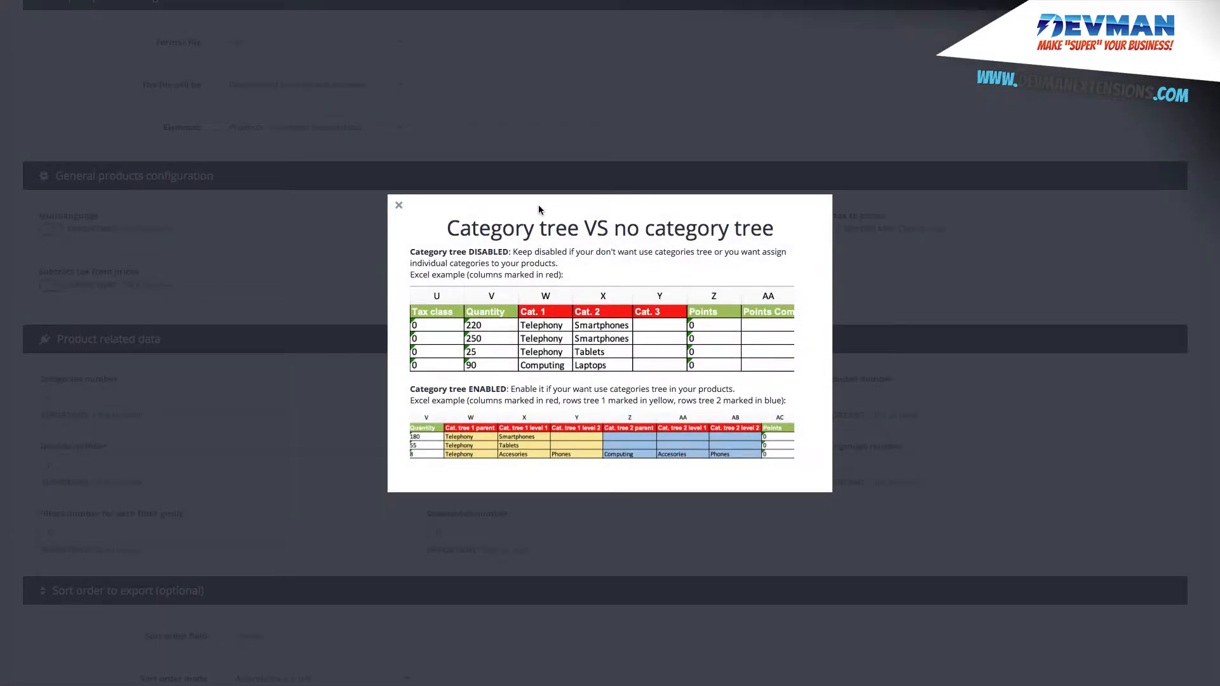
click(399, 204)
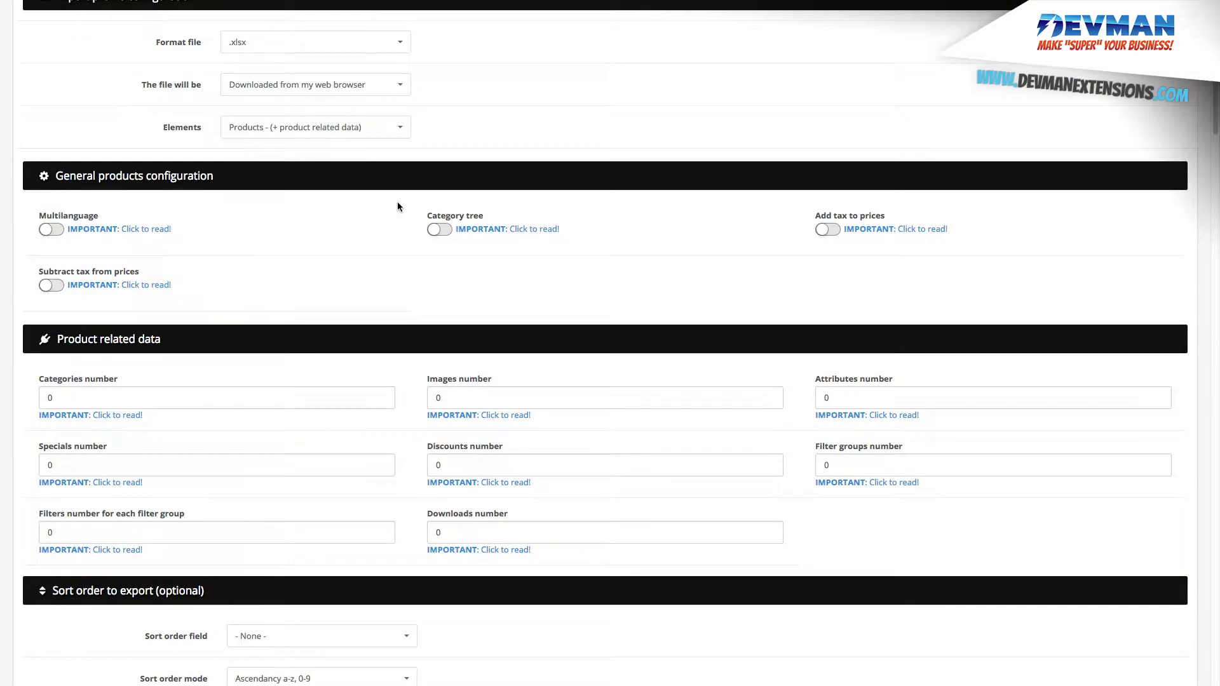
Set the categories number to 3 in the product related data
drag(1216, 129, 1216, 165)
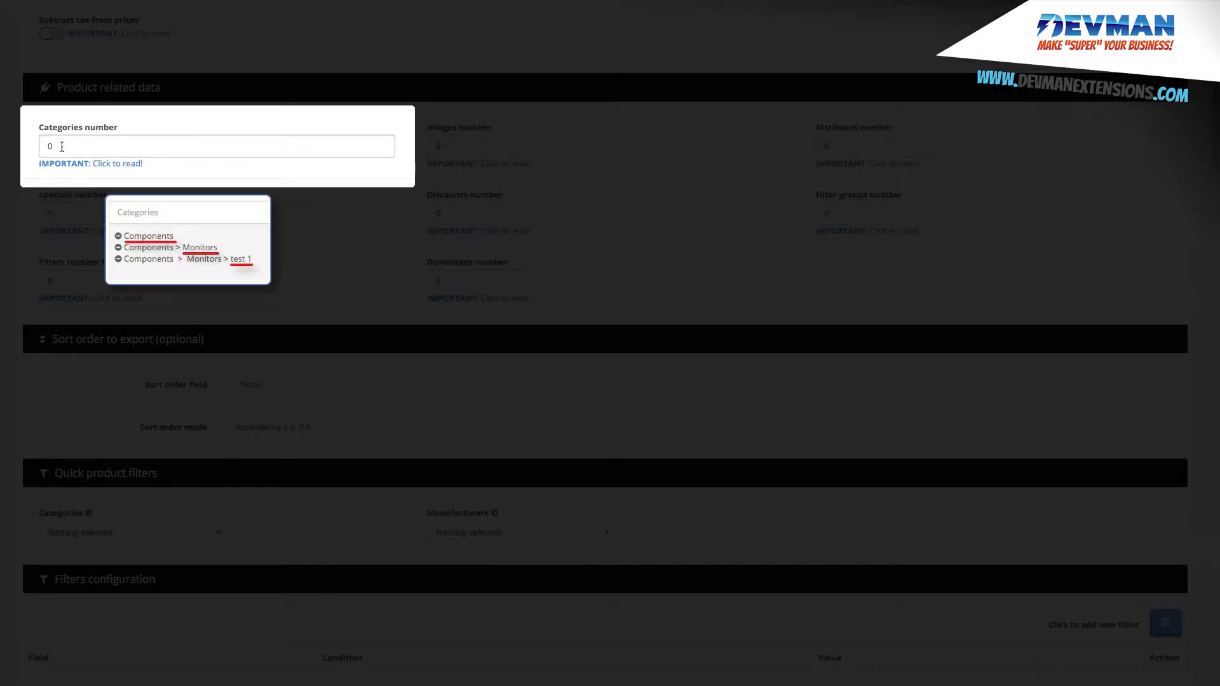
key(BackSpace)
text(3)
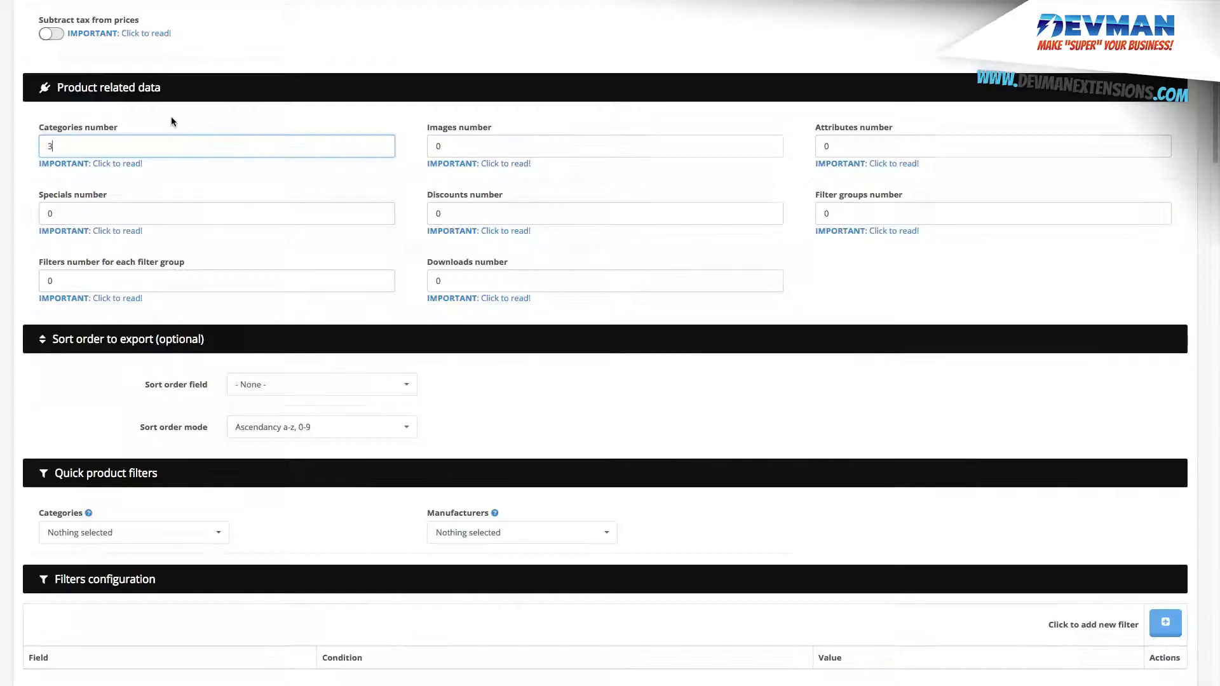
click(171, 118)
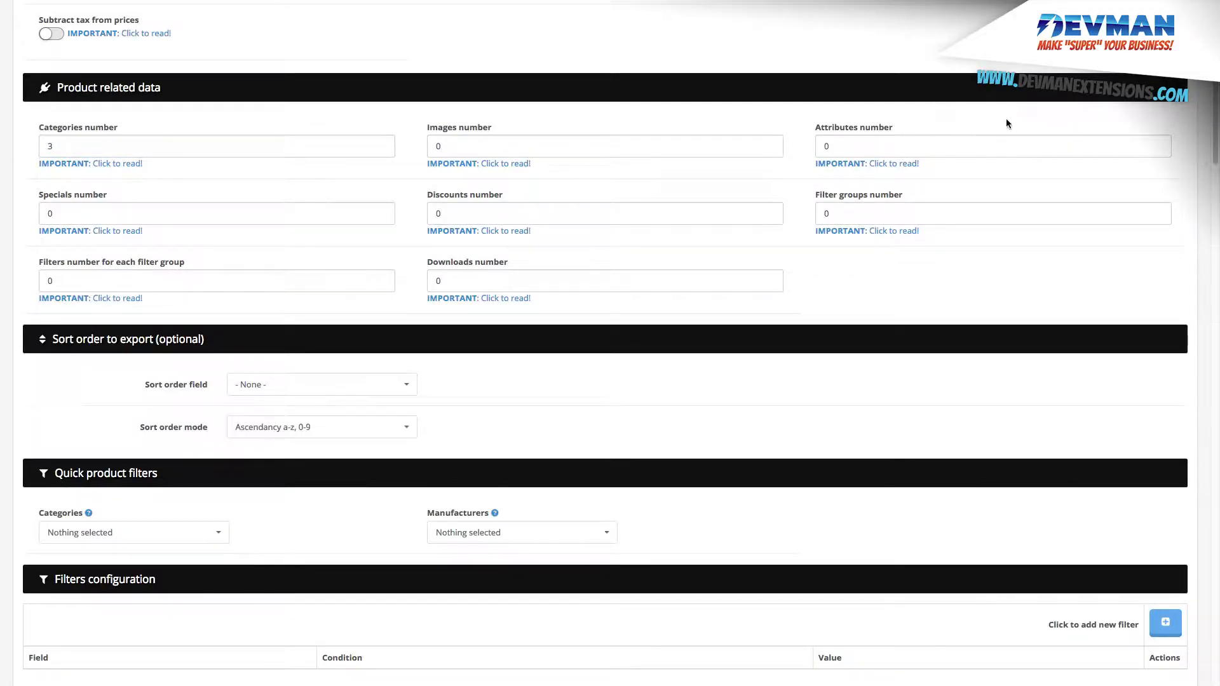
Disable all columns in the columns mapping and enable only Product ID and Name
drag(1213, 112, 1215, 195)
click(1122, 147)
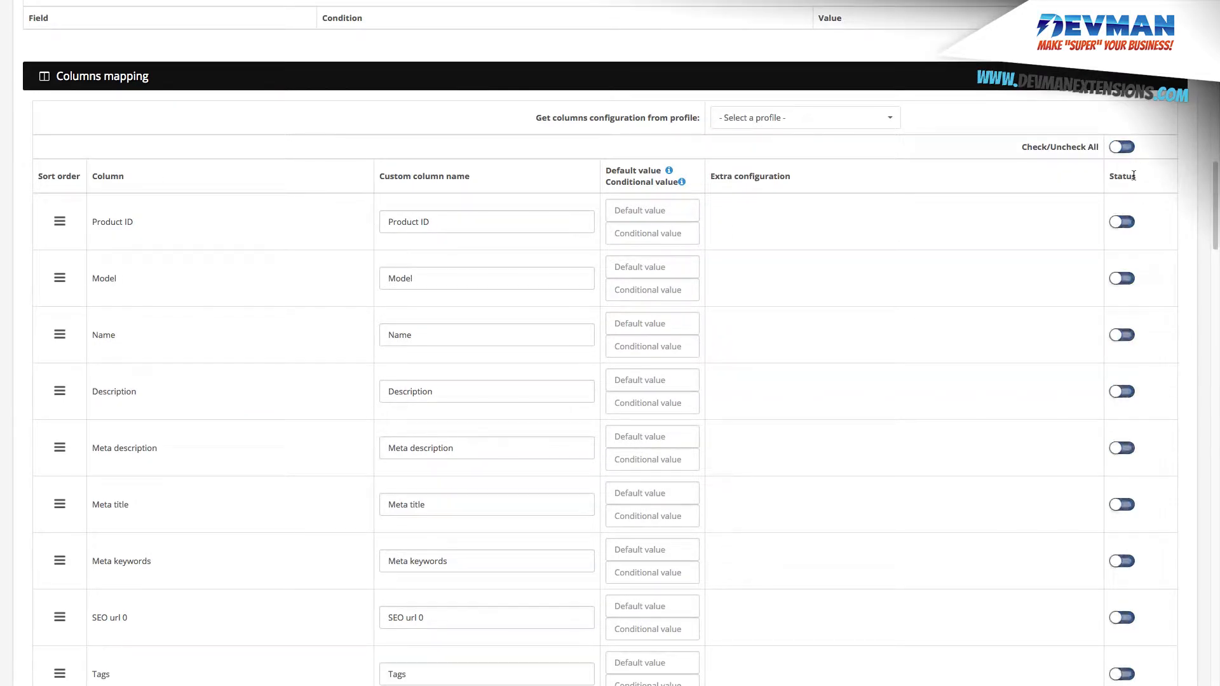
click(1130, 223)
click(1128, 336)
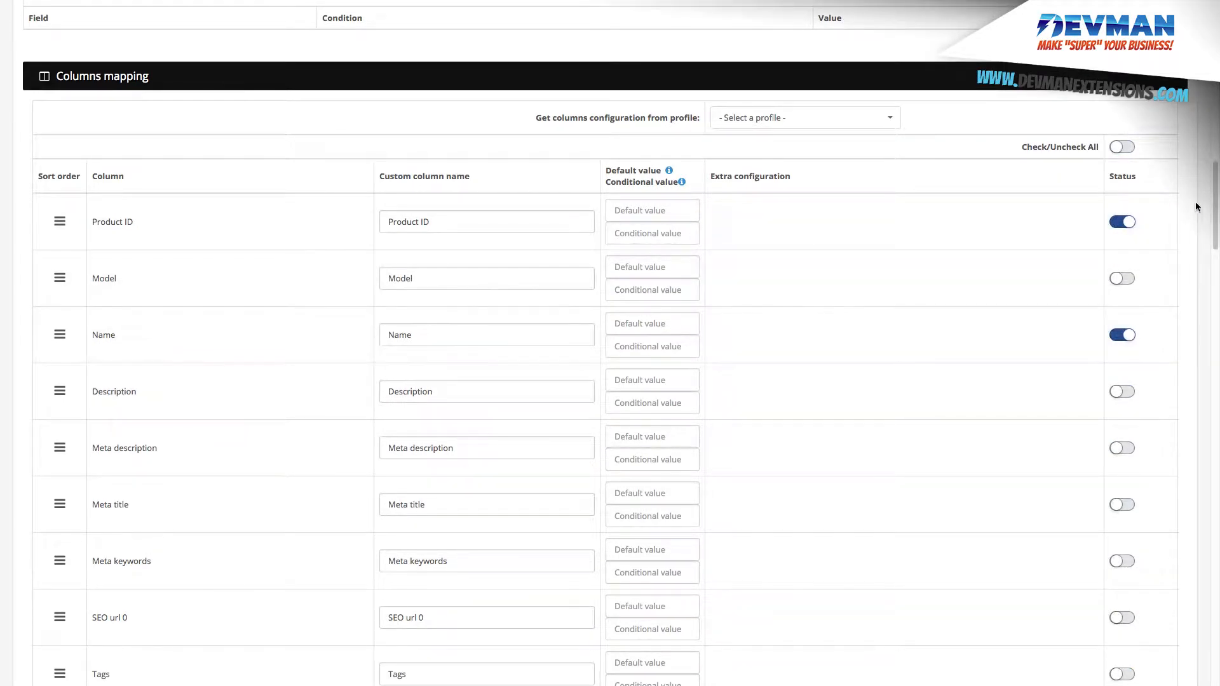
Enable the Cat. 1, Cat. 2 and Cat. 3 columns in the columns mapping
drag(1215, 194, 1213, 382)
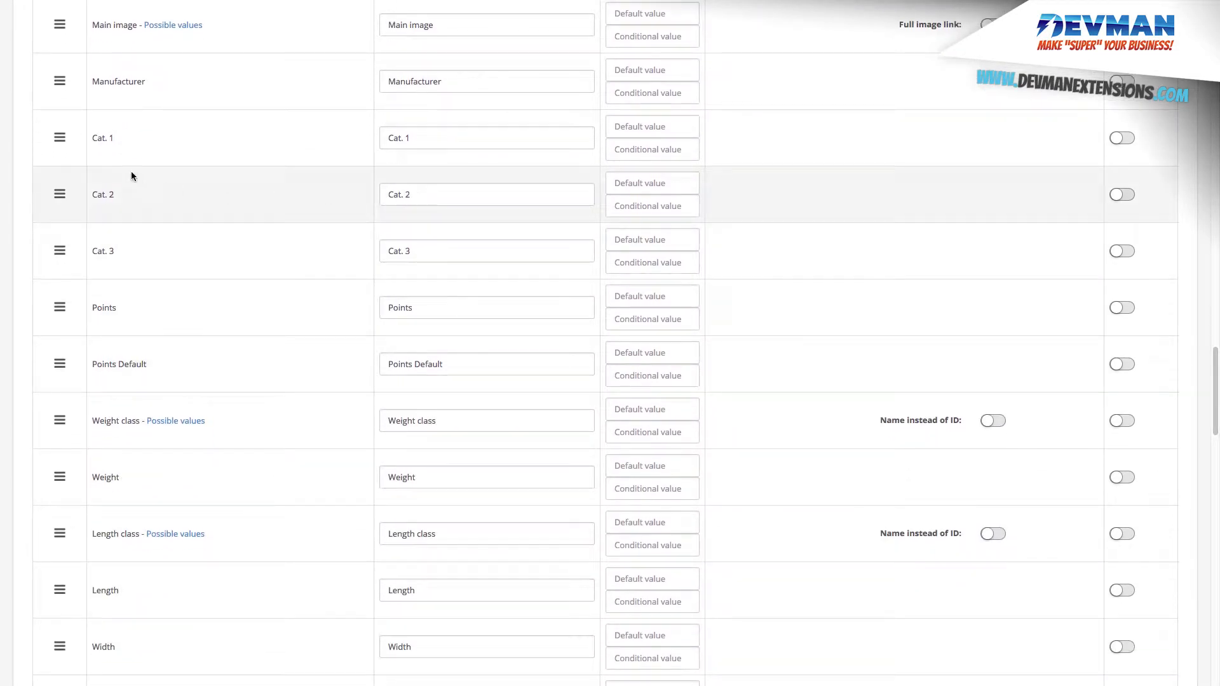
click(1120, 138)
click(1126, 192)
click(1125, 250)
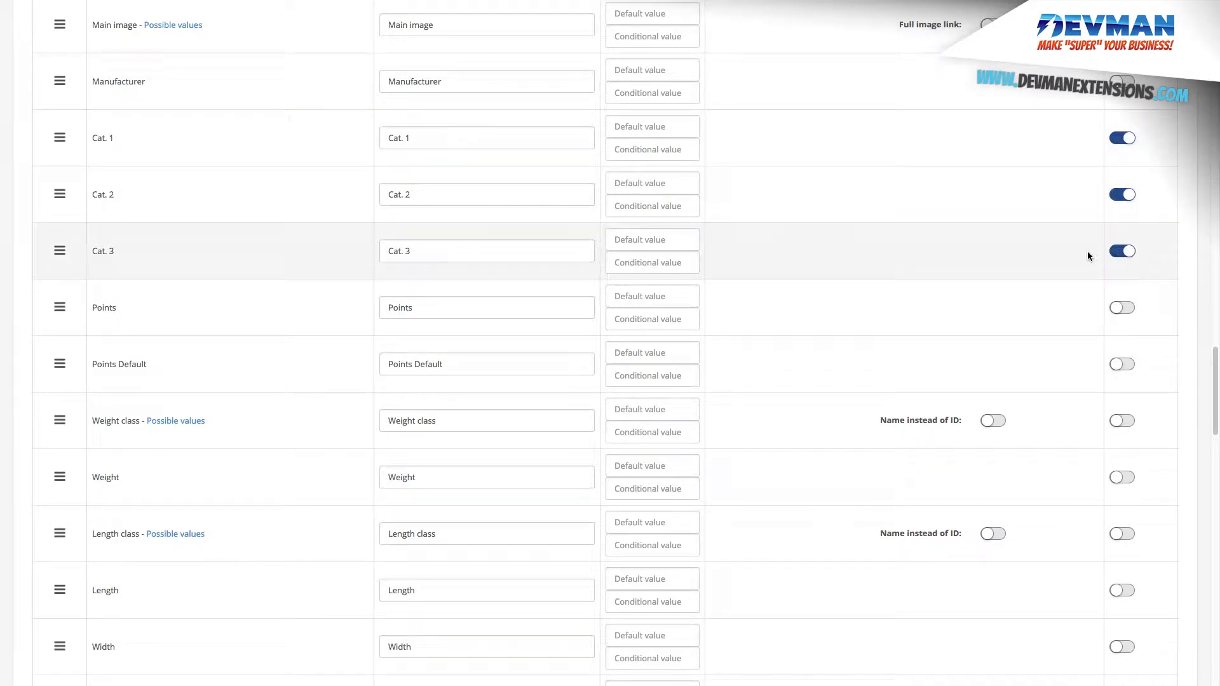
Name the profile category-tree-off and save the export profile
drag(1214, 366, 1213, 576)
scroll(475, 540, down, 5)
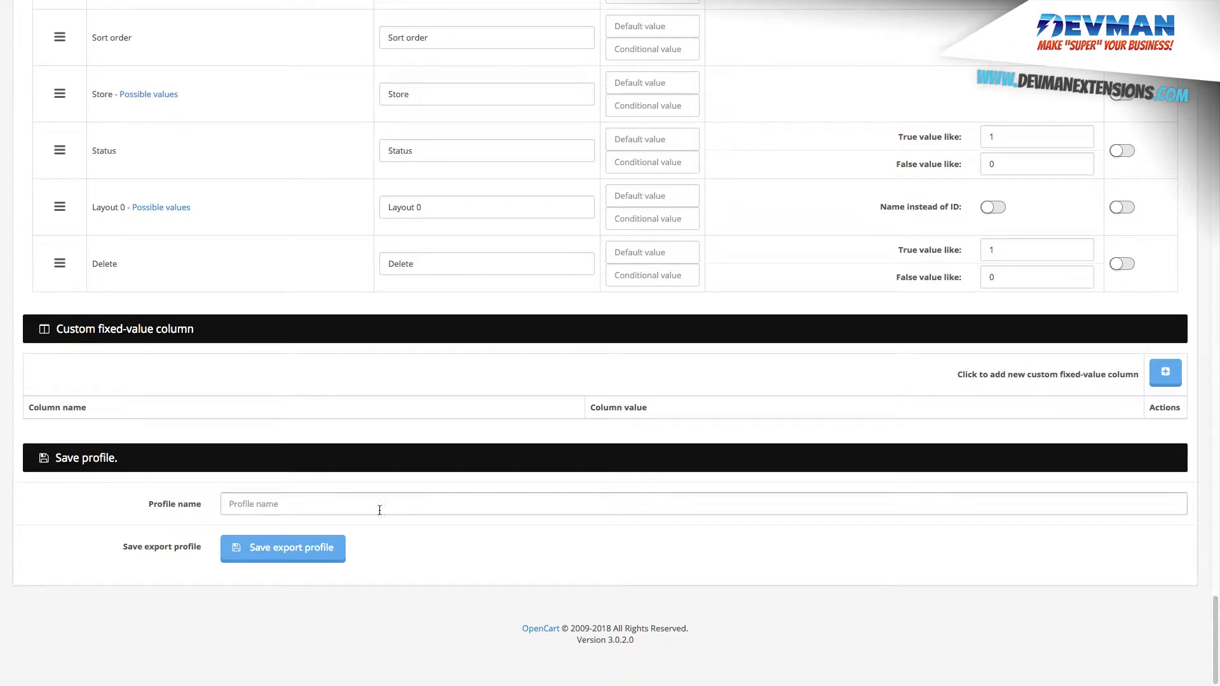
click(352, 507)
text(category-tree-off)
click(308, 550)
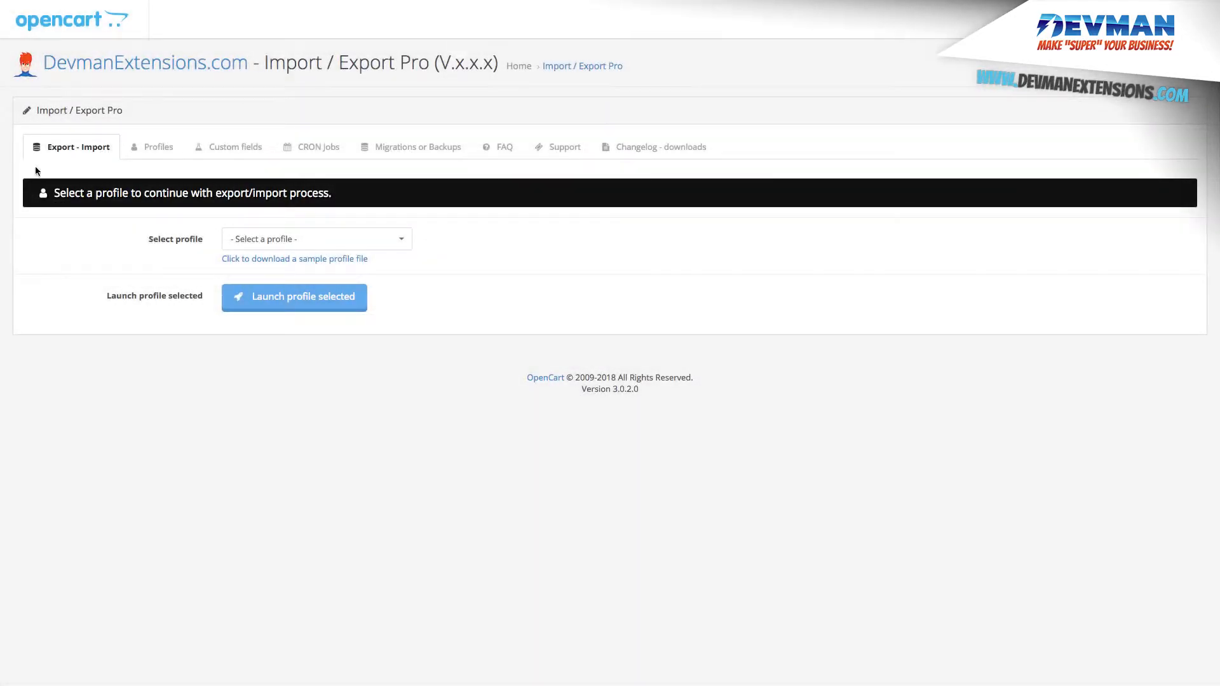
Launch the Export - category-tree-off profile, save the exported products file and close the progress report
click(383, 239)
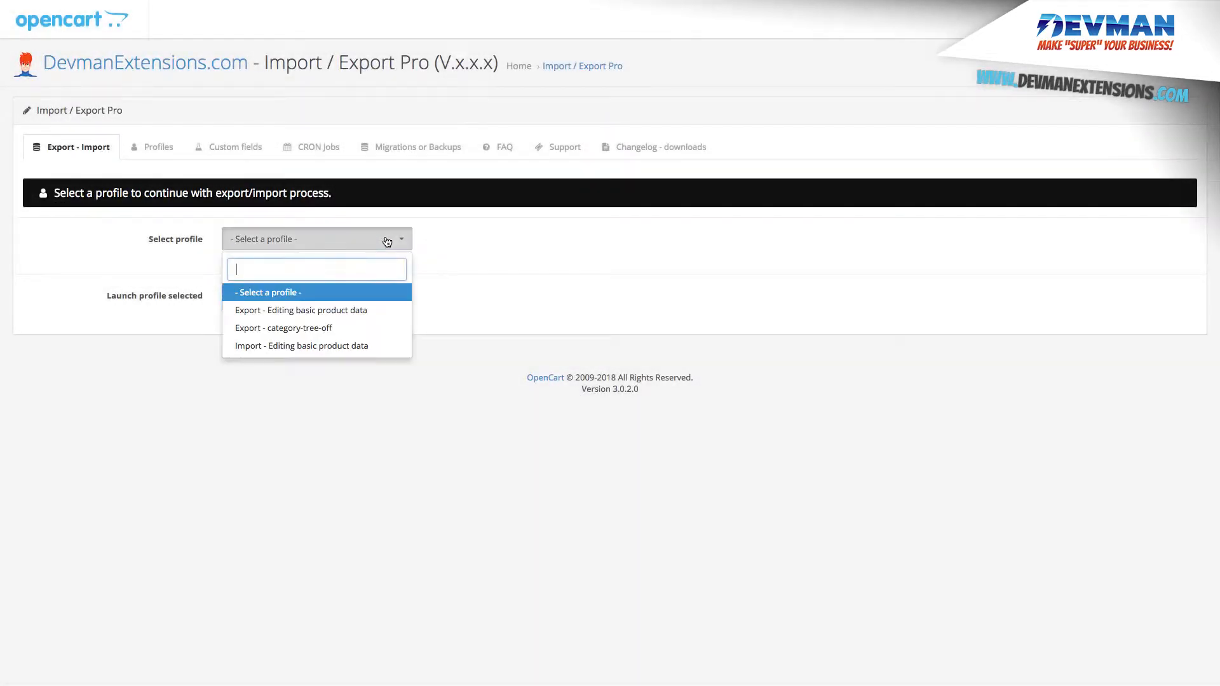
click(318, 329)
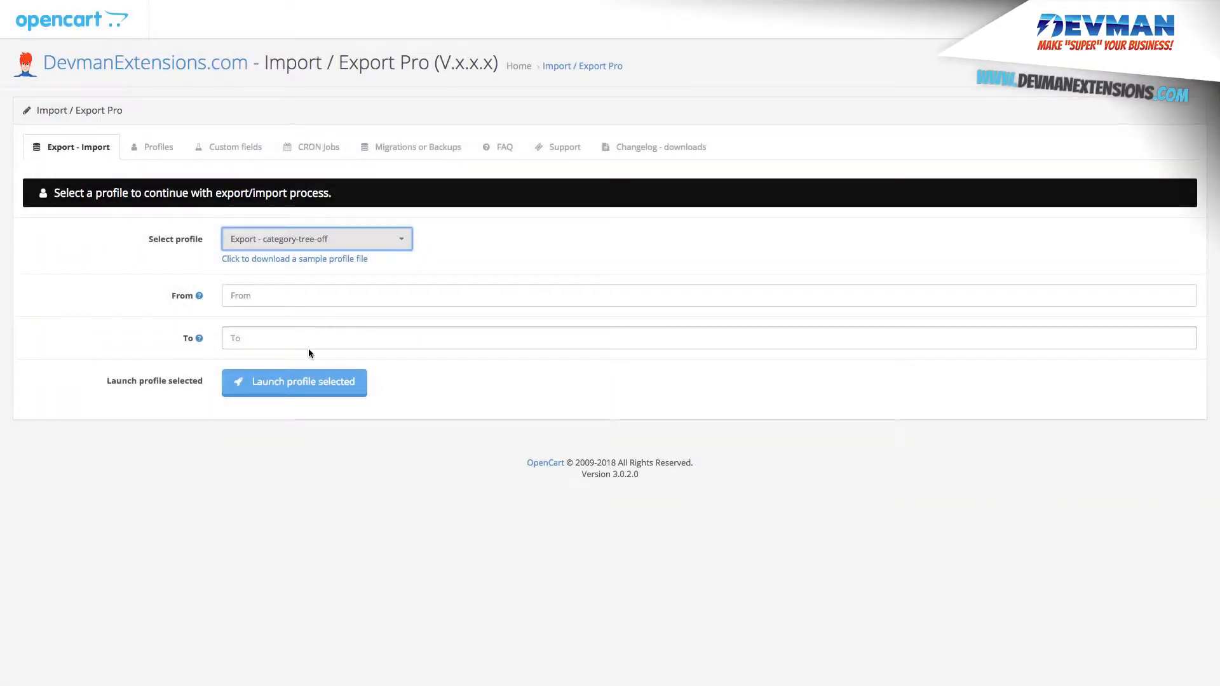
click(296, 383)
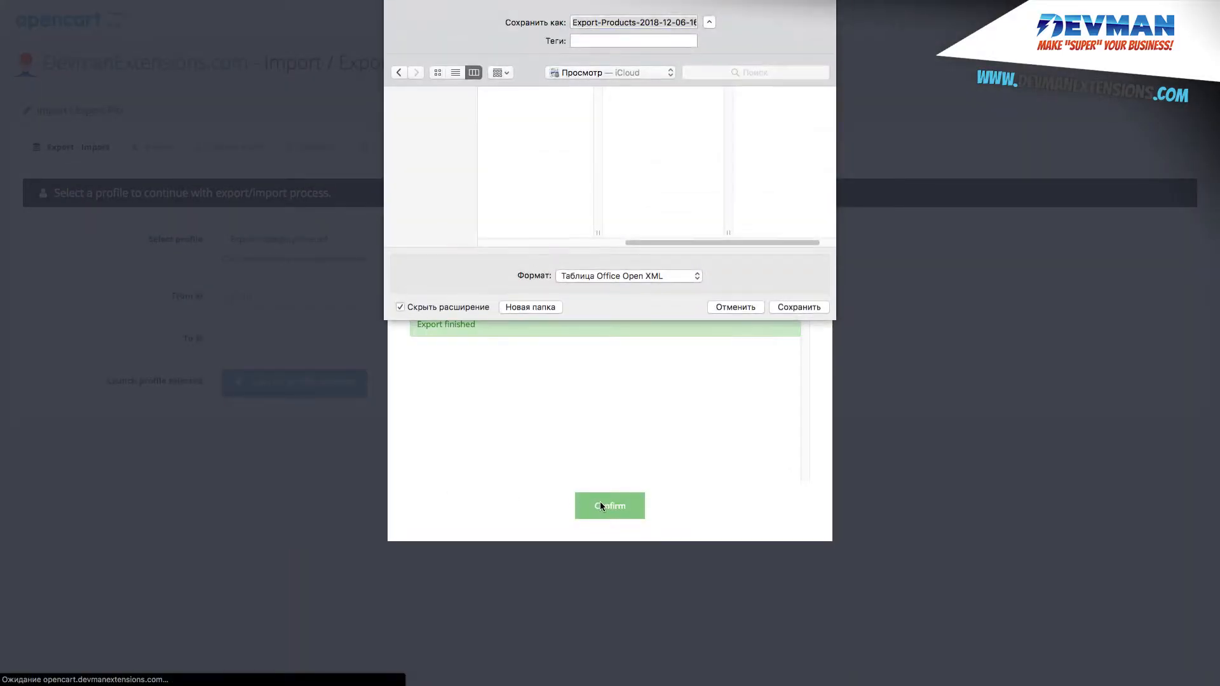
key(Return)
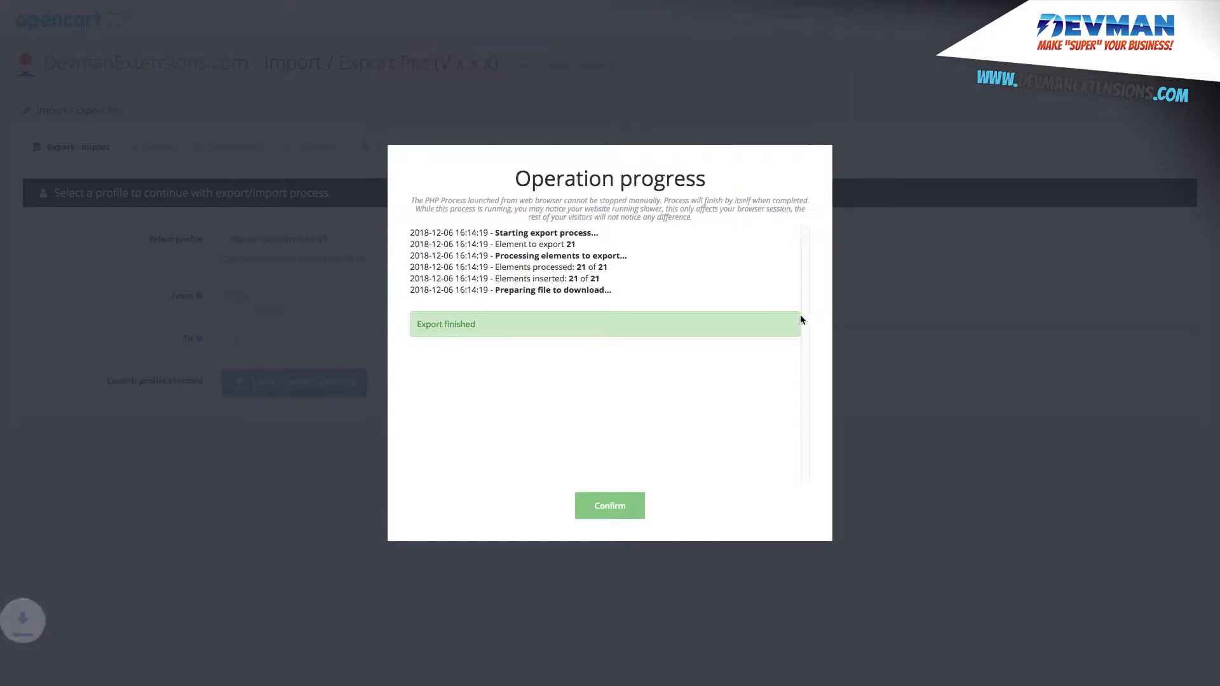
click(604, 493)
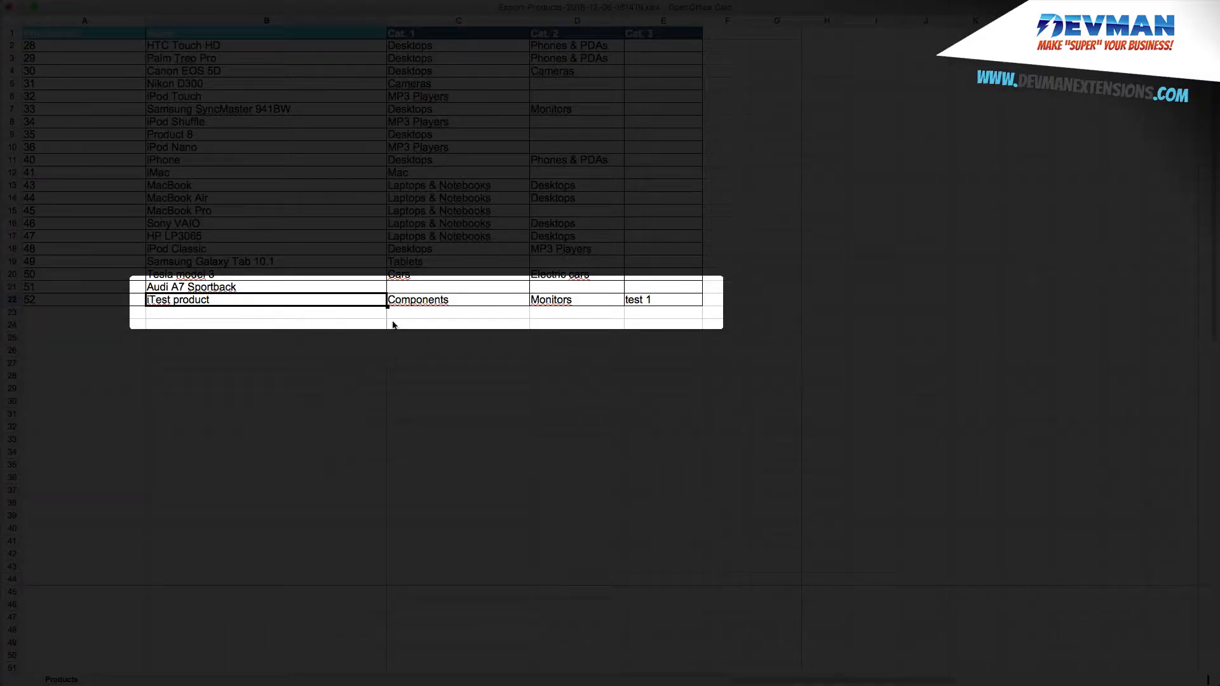
Examine the iTest product's Cat. 1, Cat. 2 and Cat. 3 cells in the exported spreadsheet
click(426, 300)
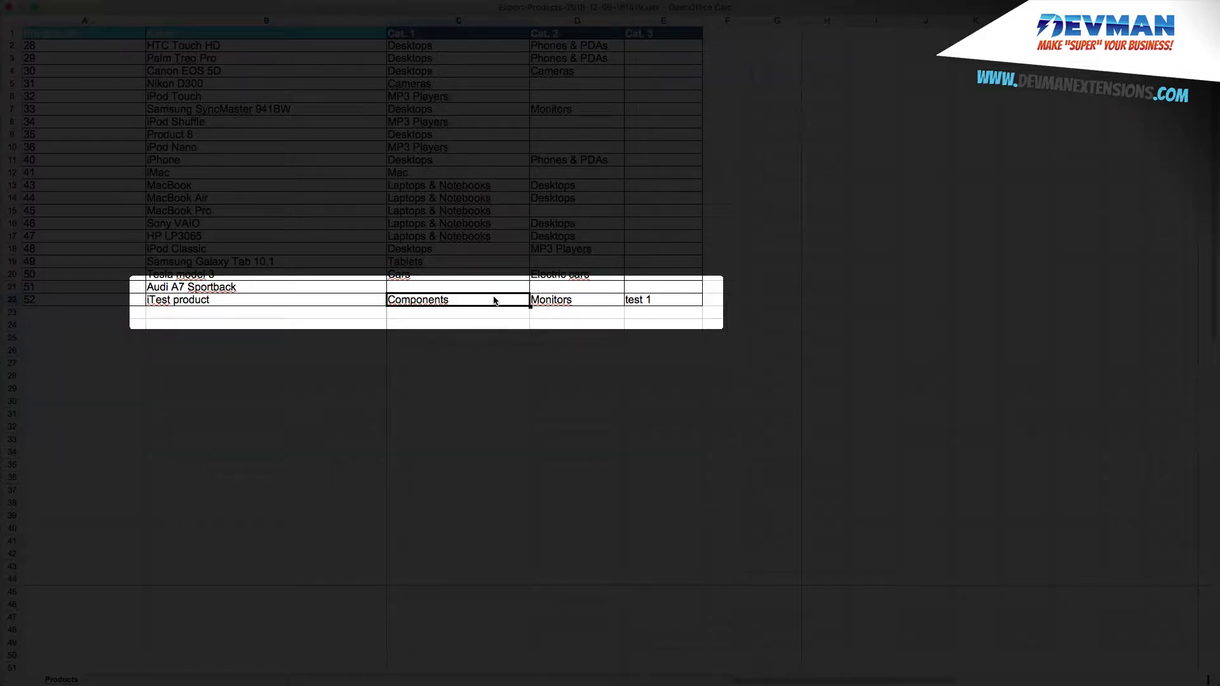
click(591, 303)
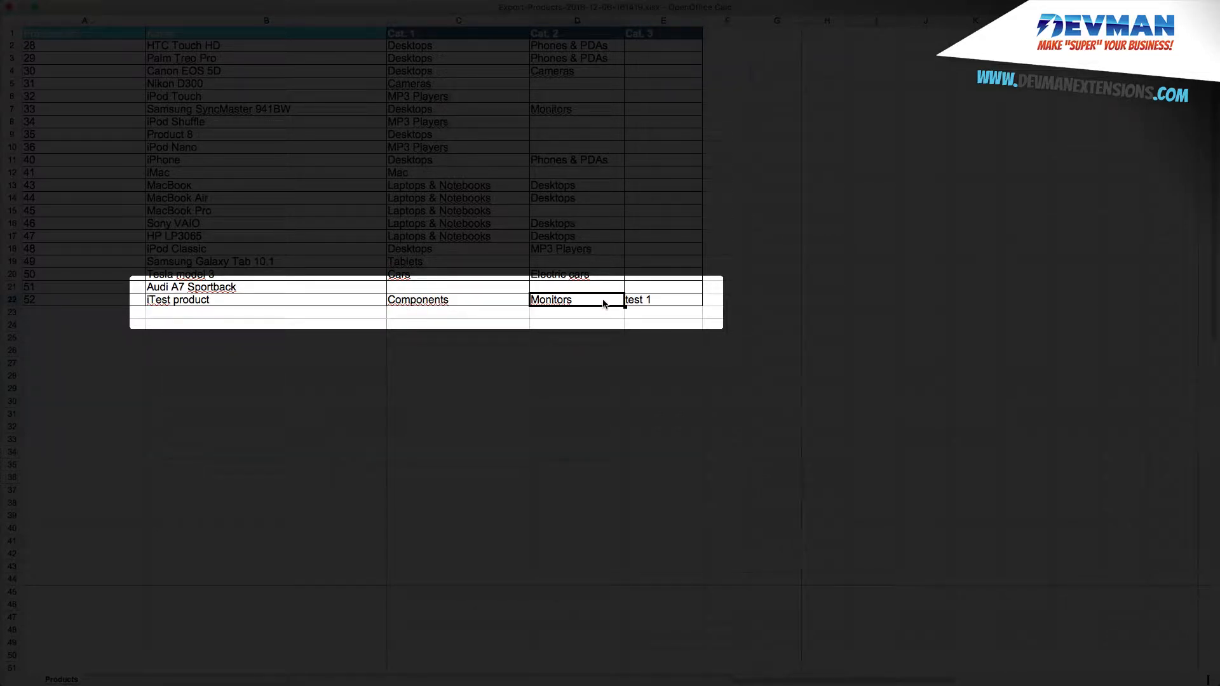
click(673, 303)
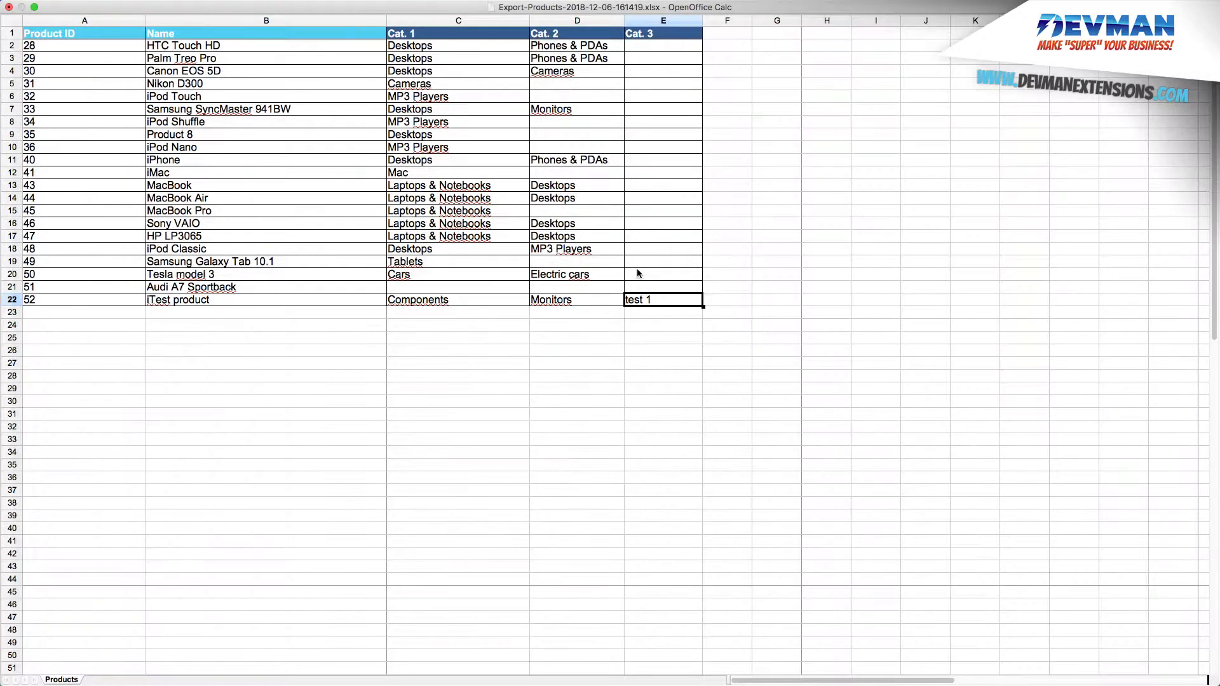
Replace the iTest product's Cat. 3 value with Desktops, copied from the Cat. 2 cell of Sony VAIO
double_click(581, 226)
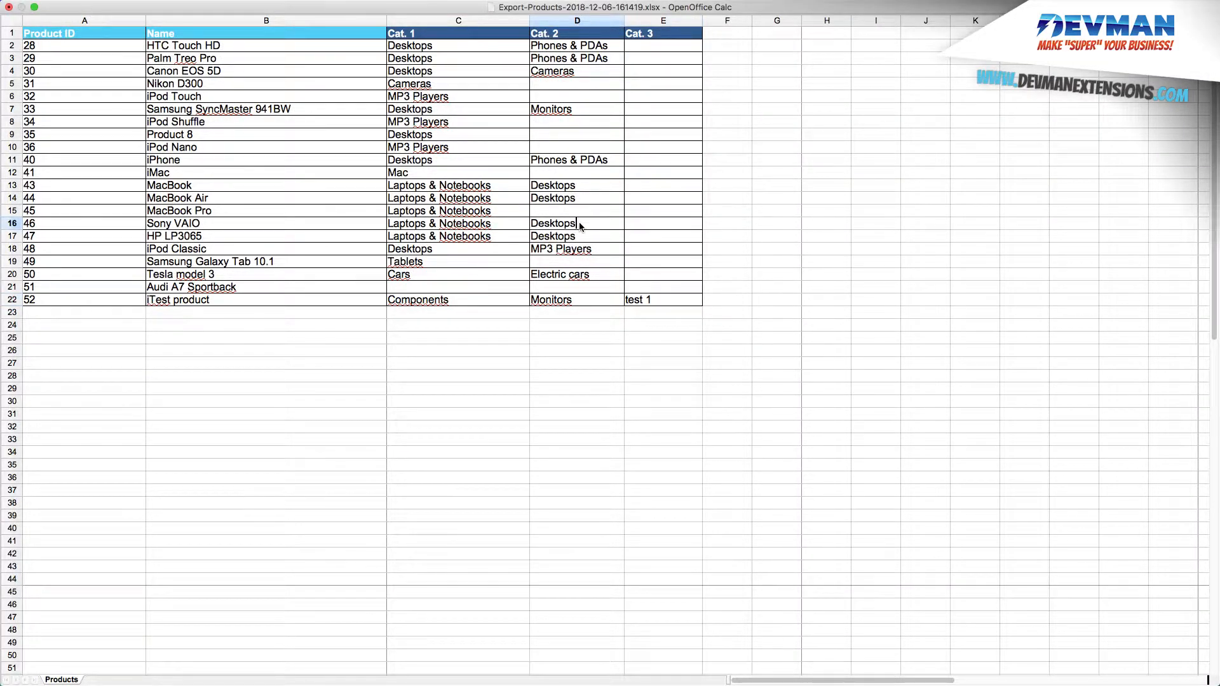
drag(578, 224, 532, 218)
key(super+c)
click(658, 297)
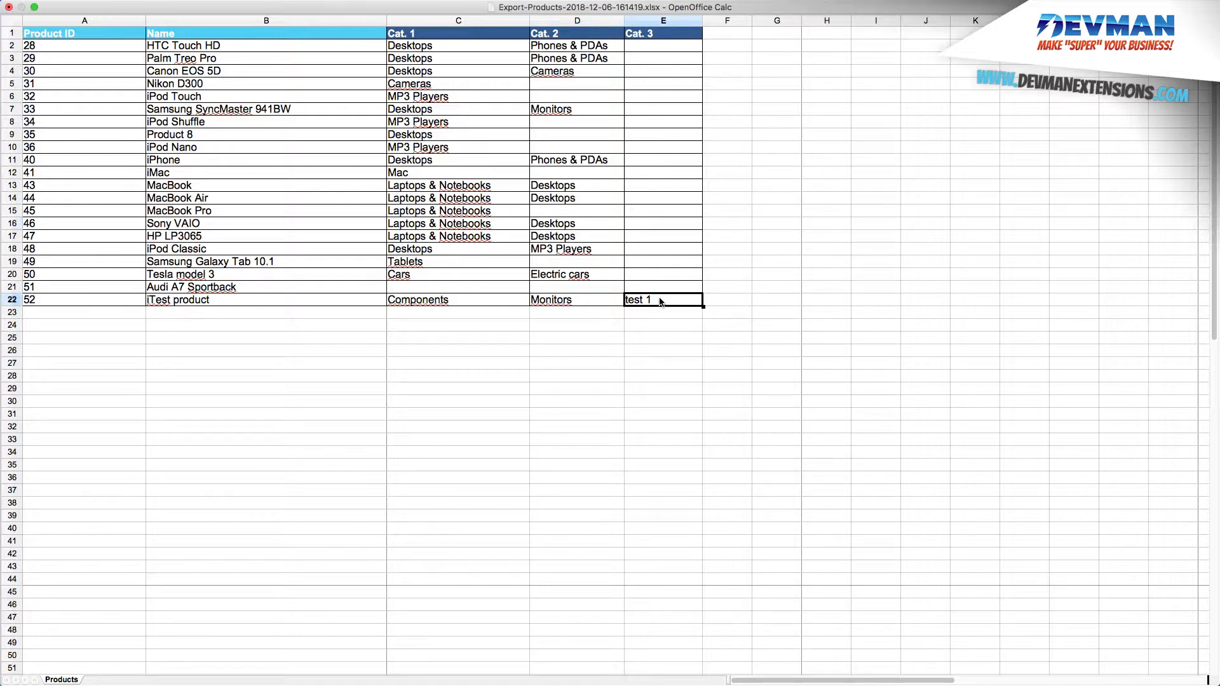
double_click(659, 300)
triple_click(649, 298)
key(super+v)
click(647, 313)
click(616, 327)
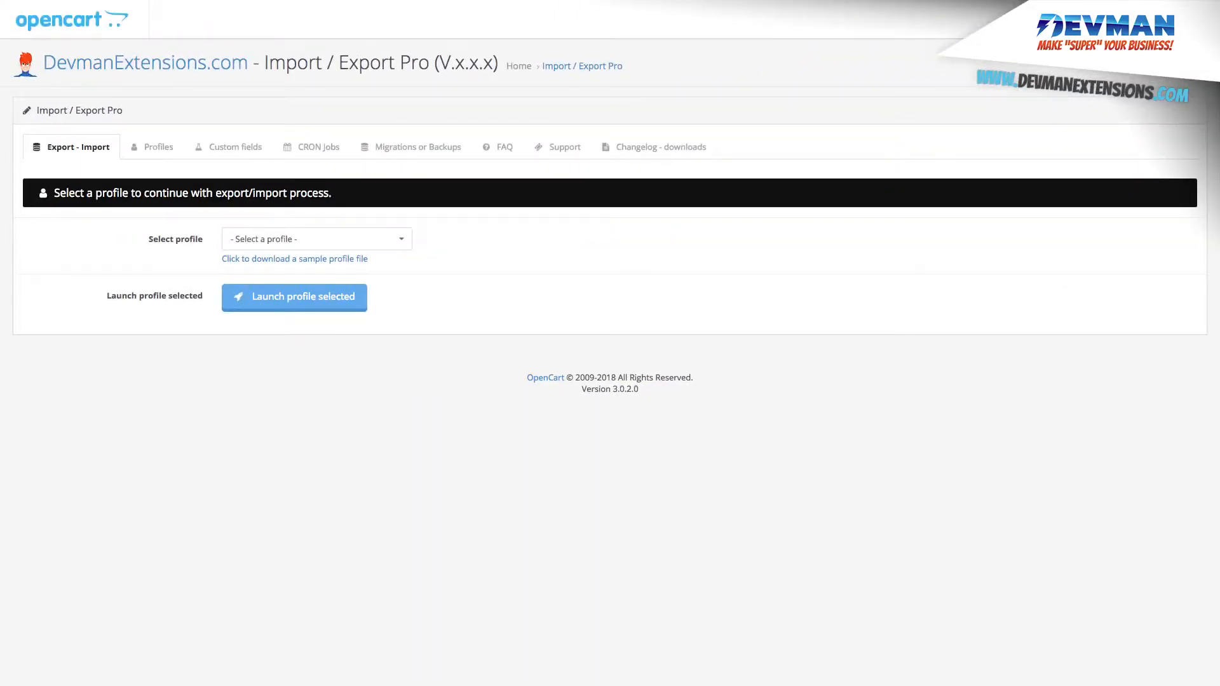
Import Export-Products-2018-12-06-161419.ods with the Import - category-tree-off profile and close the progress report
click(317, 241)
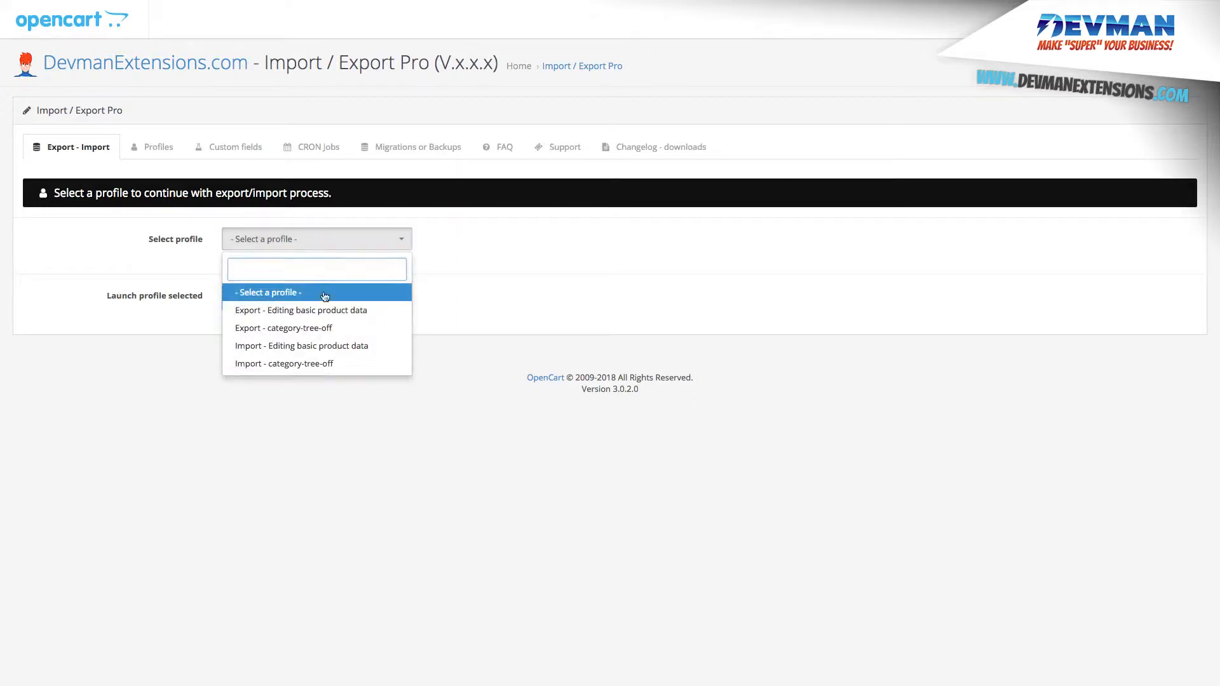
click(326, 364)
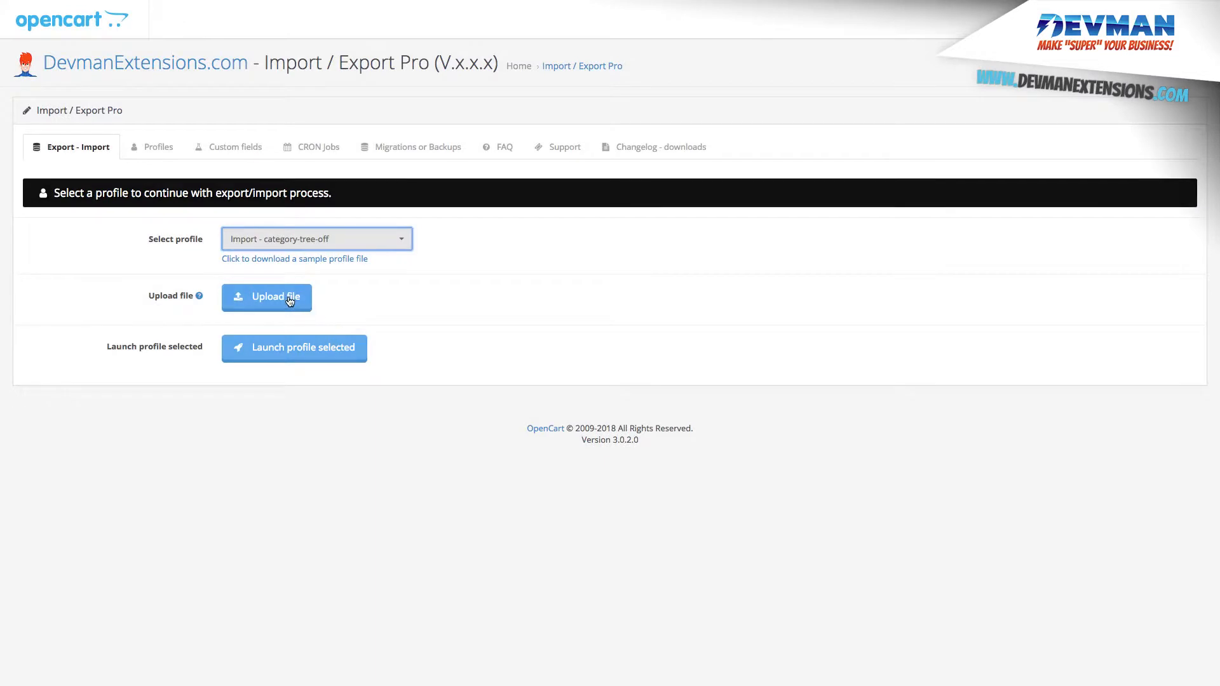
click(289, 299)
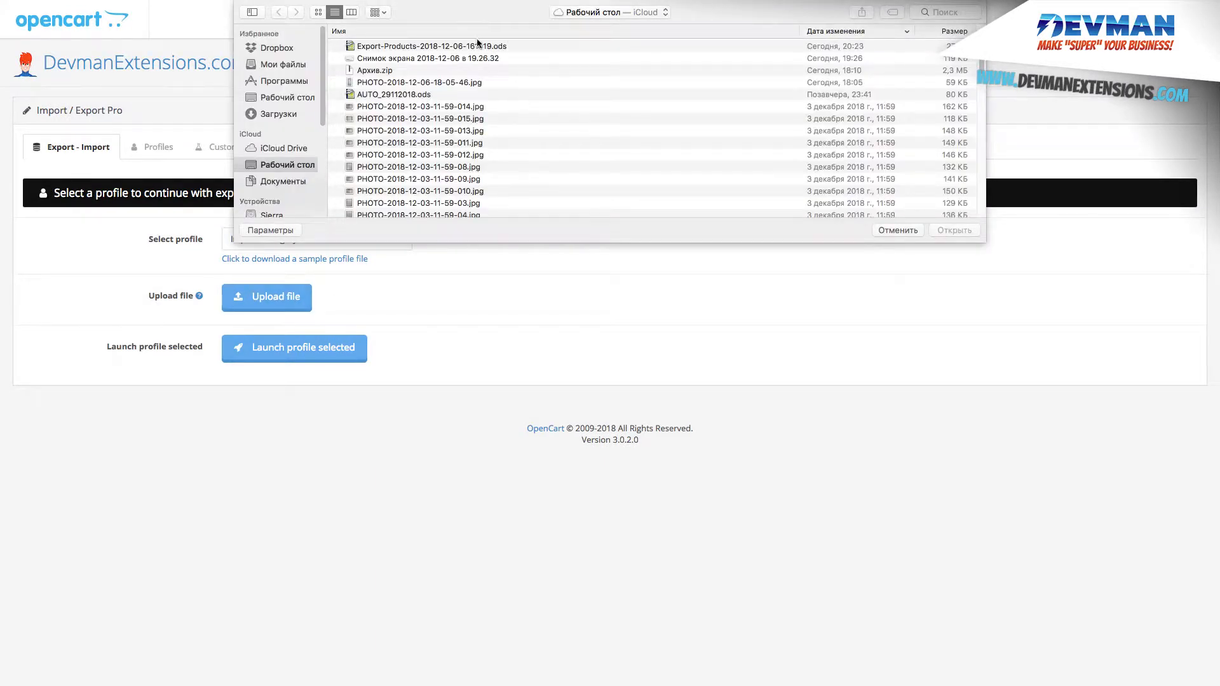
double_click(474, 46)
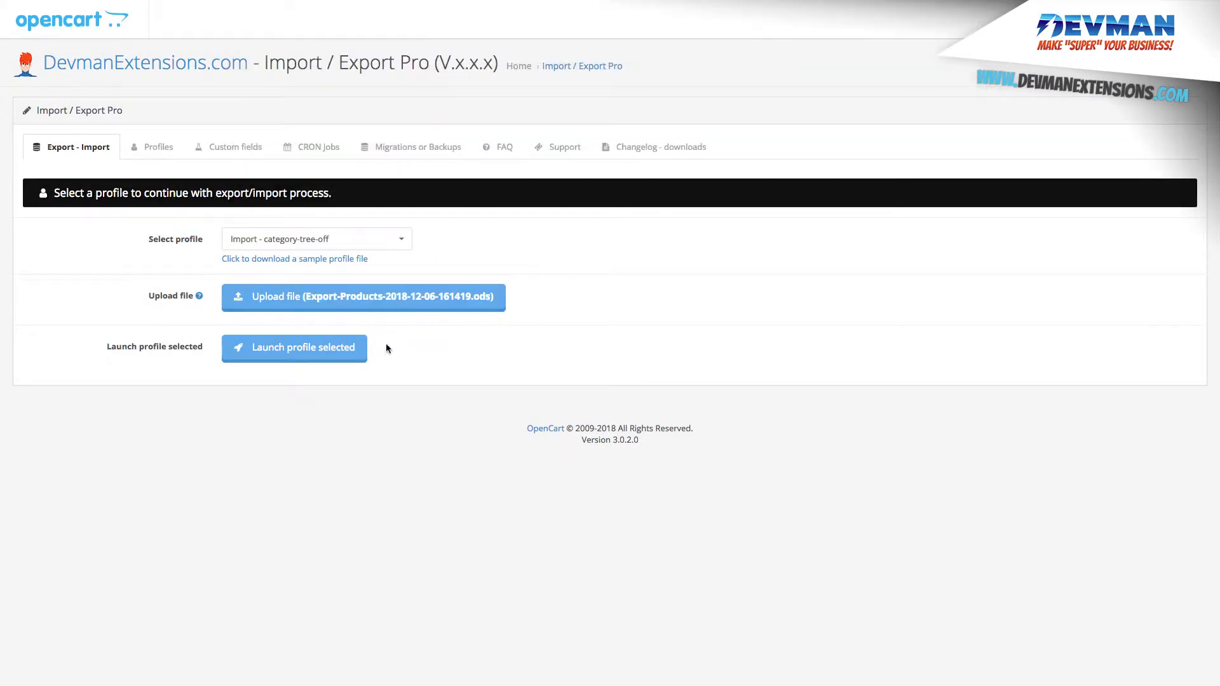
click(333, 348)
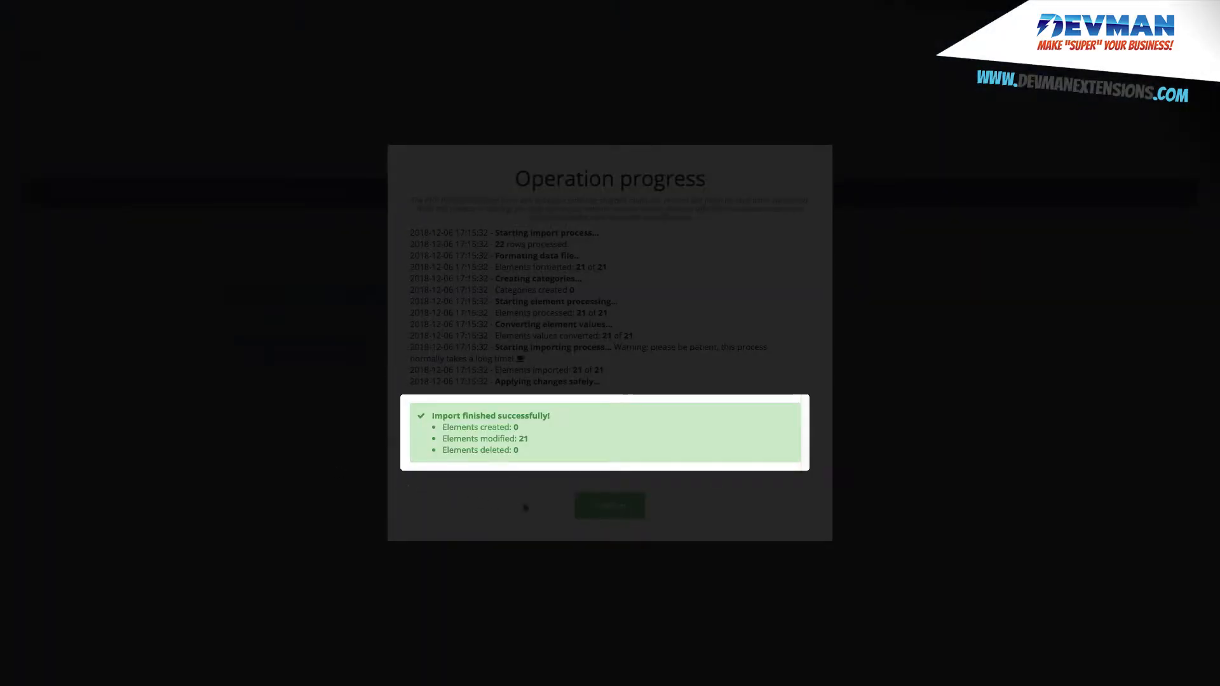
click(609, 512)
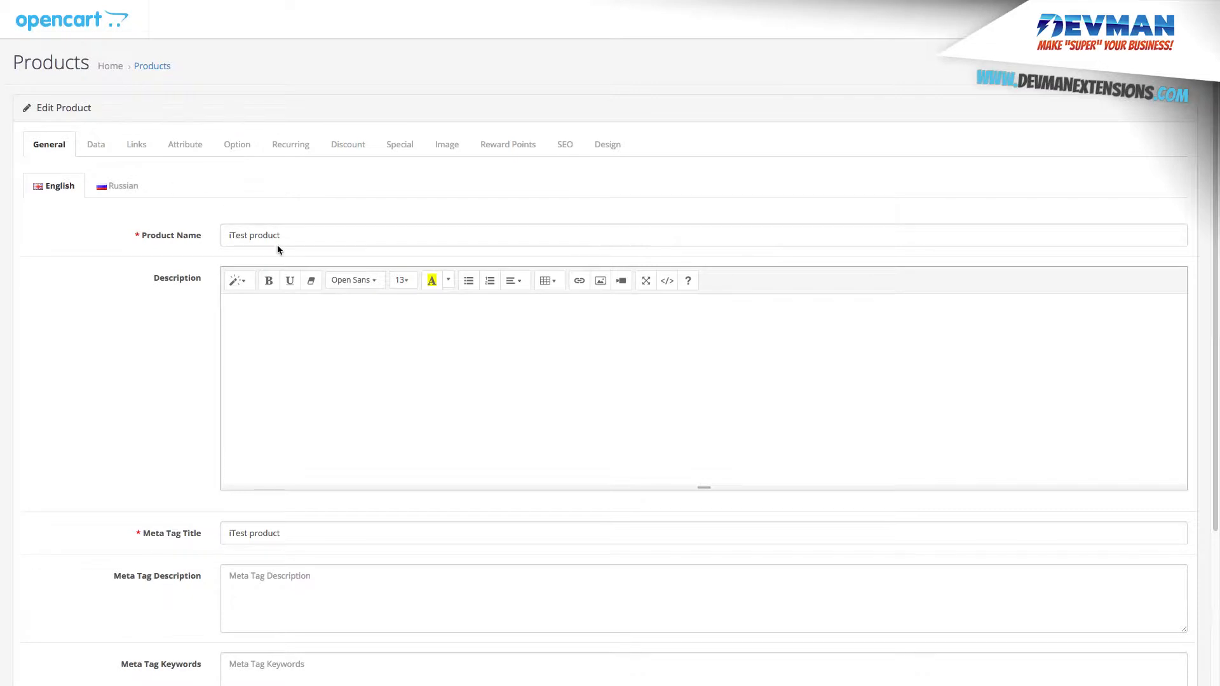
Check the iTest product's linked categories after the import
click(136, 145)
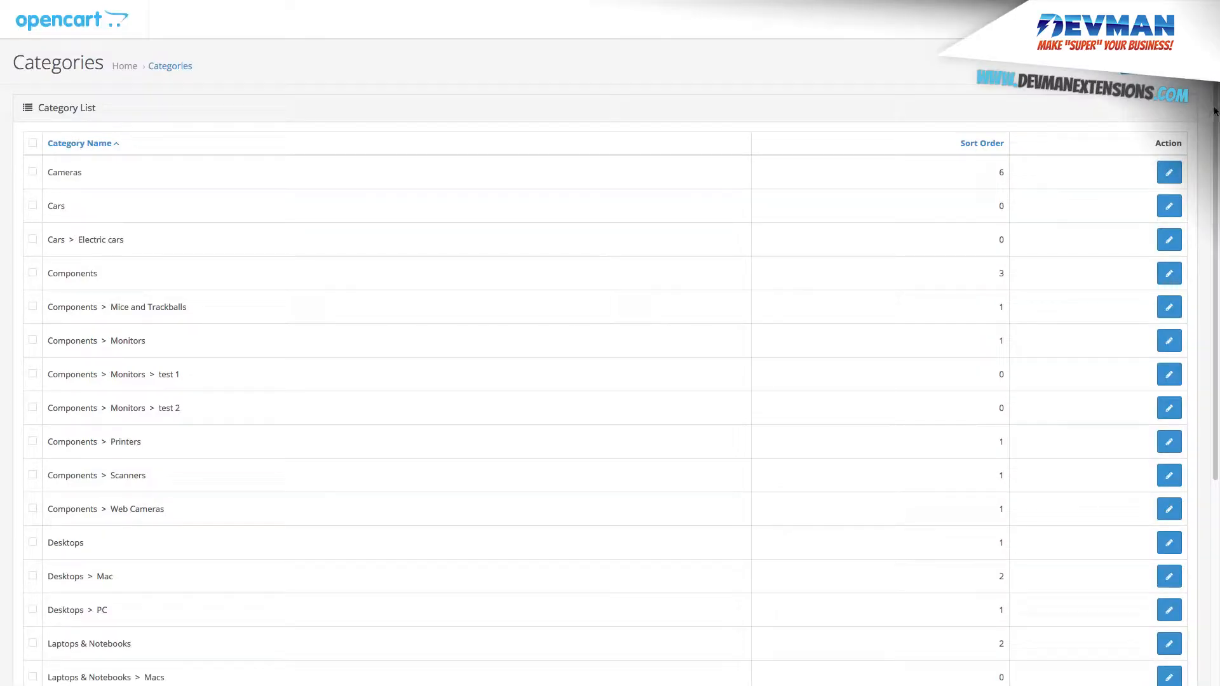
Start a new export profile with Products - (+ product related data) as its elements
drag(1215, 109, 1218, 397)
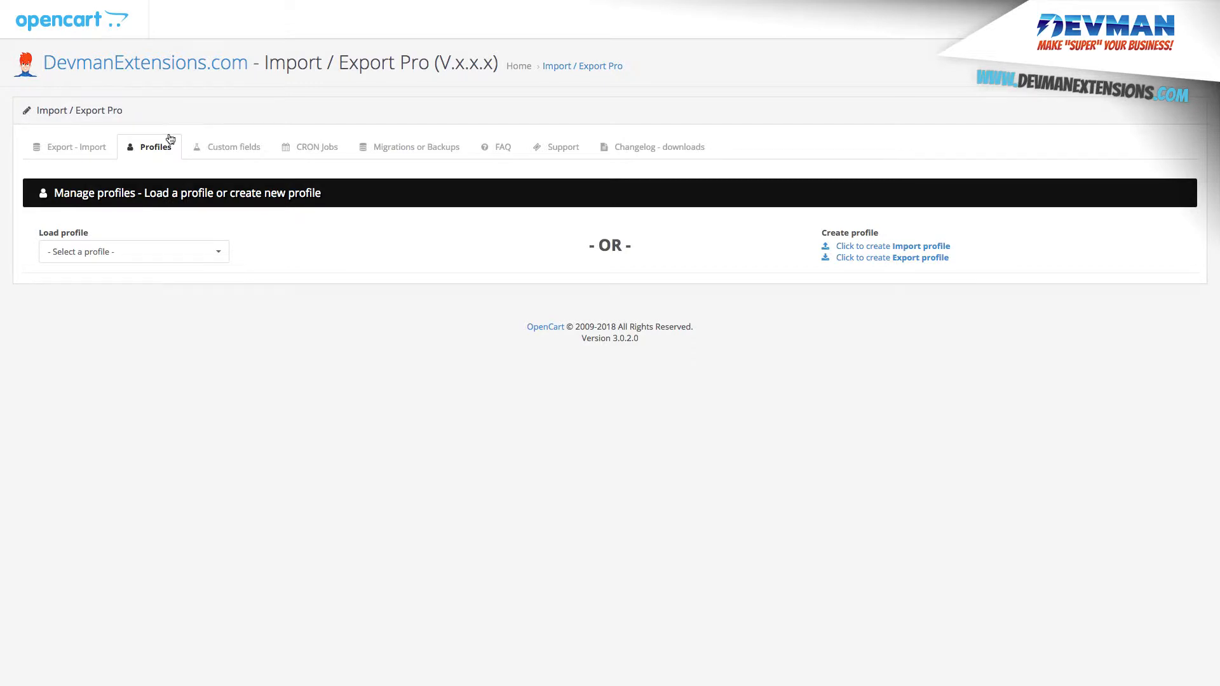
click(855, 261)
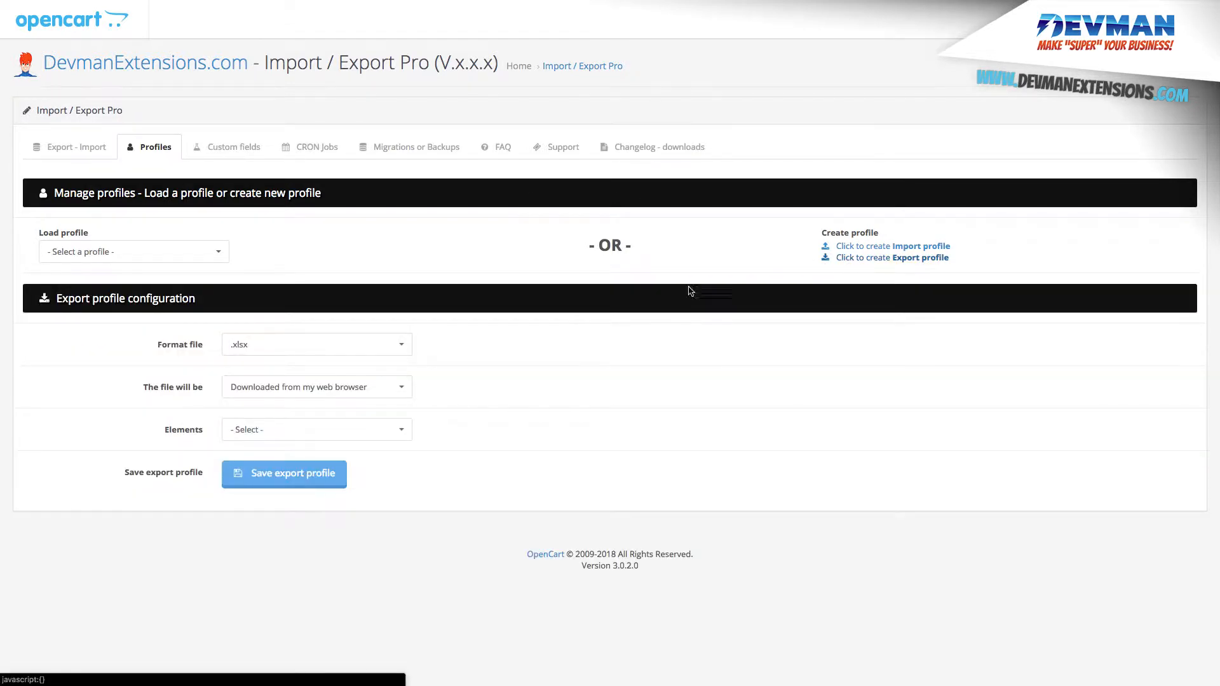
click(403, 432)
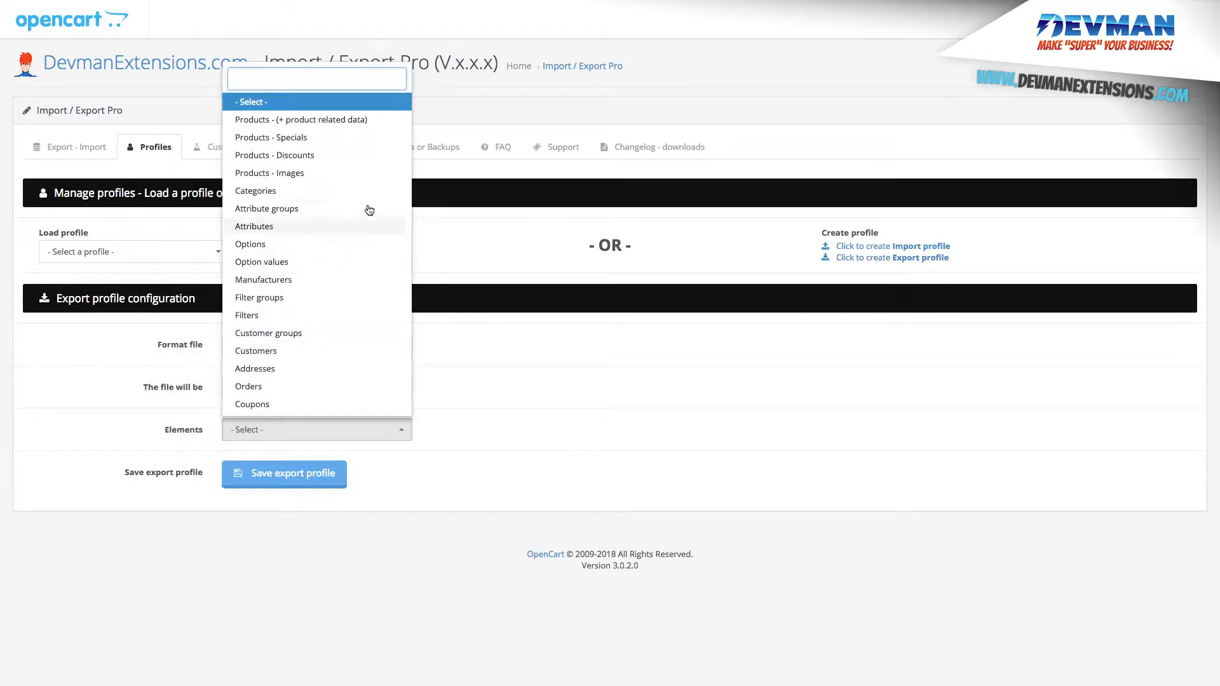
click(329, 119)
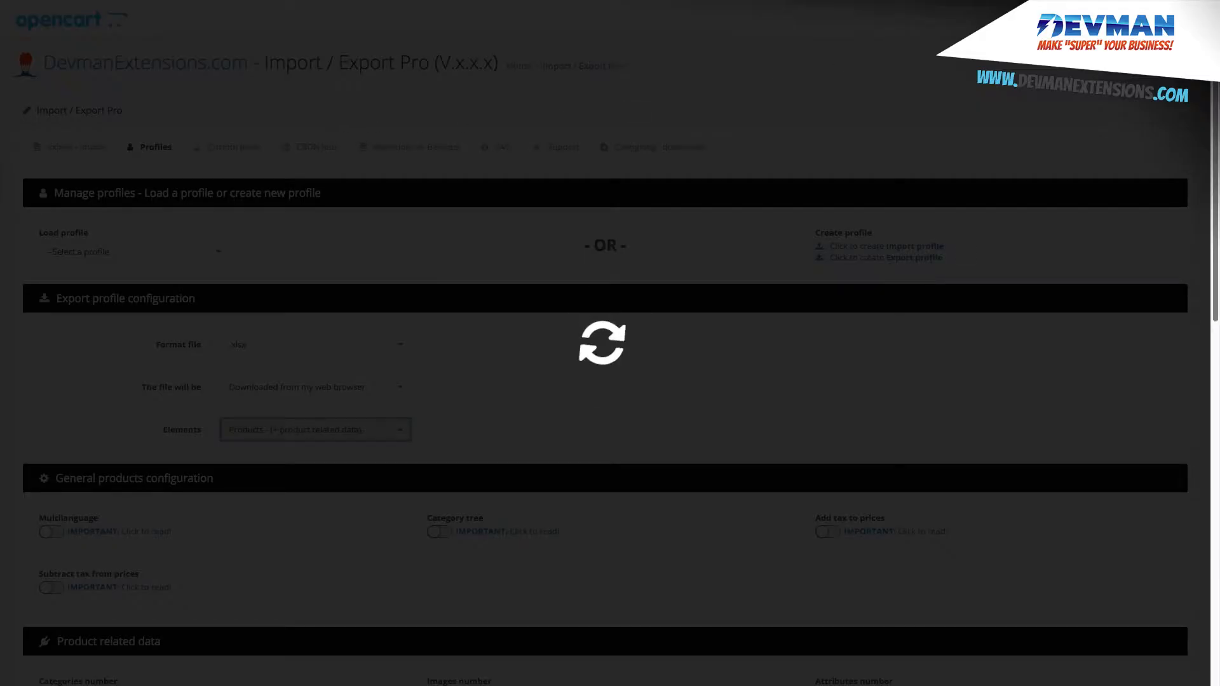
Enable Category tree and Category last child assign for the export profile, consulting the help note on last child assignment
scroll(976, 147, down, 5)
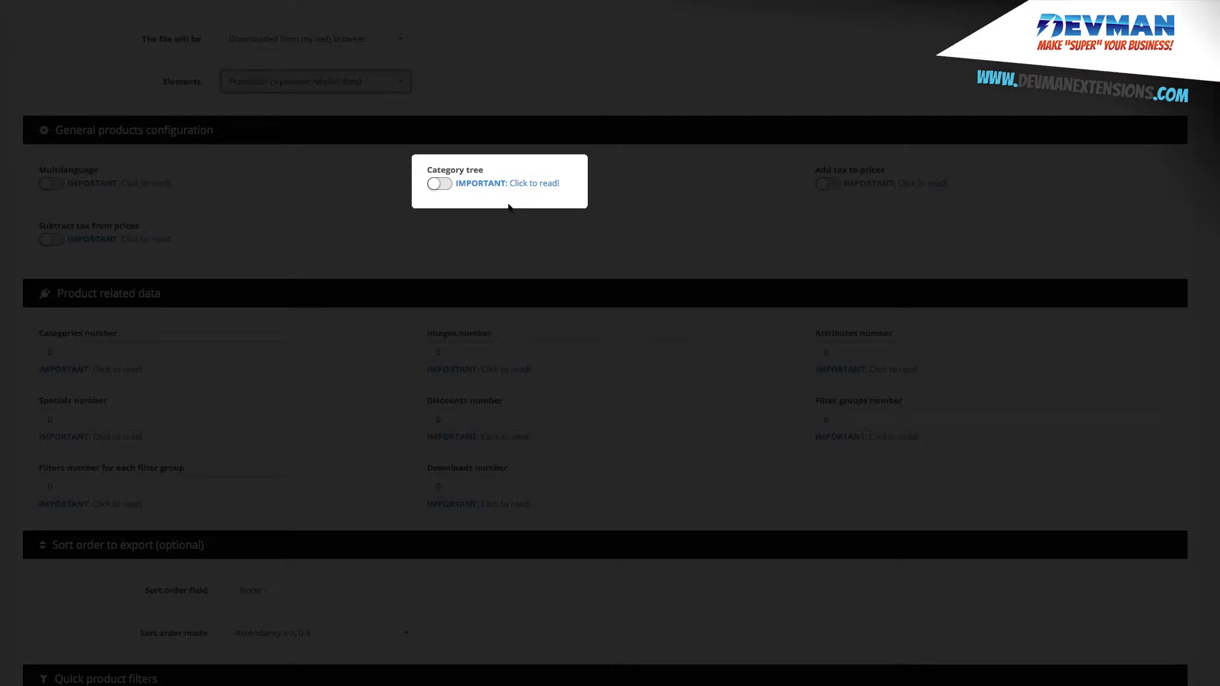
click(453, 188)
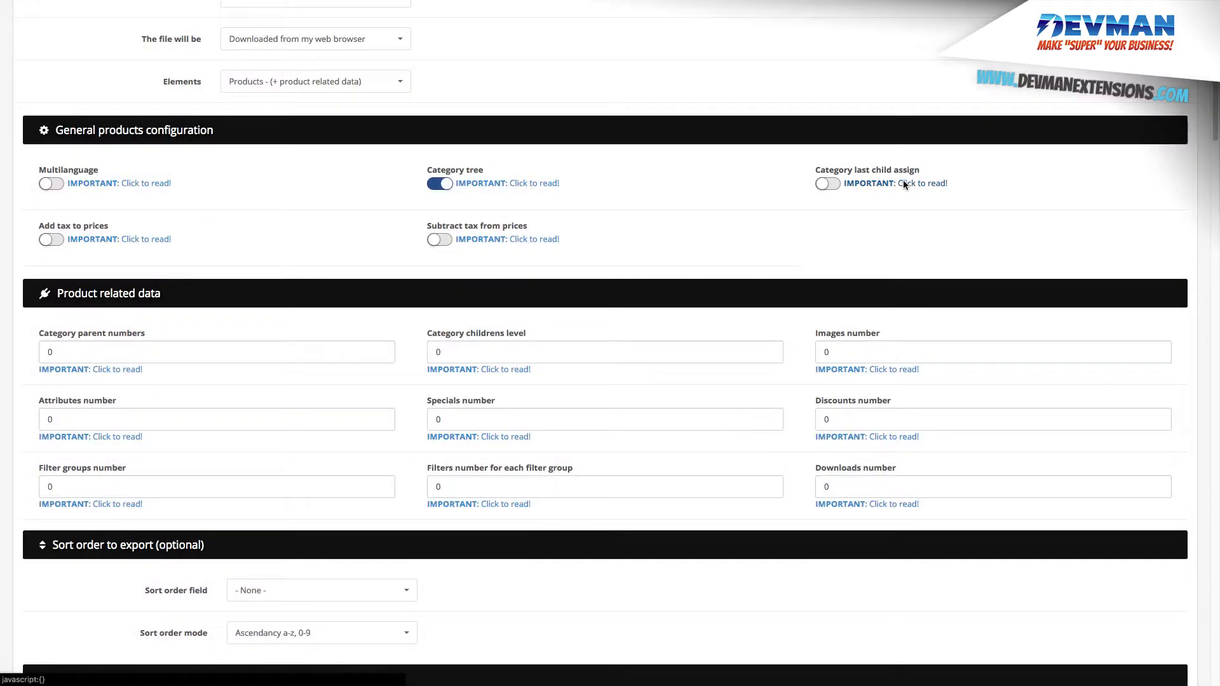
click(905, 183)
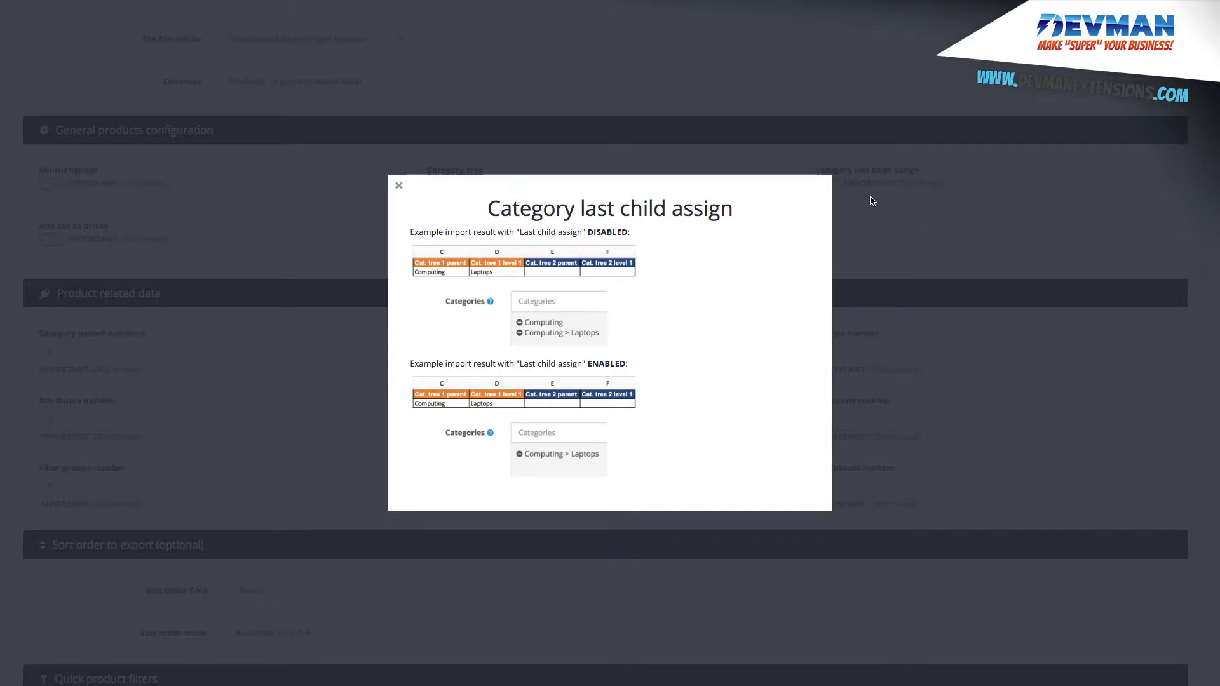
click(399, 187)
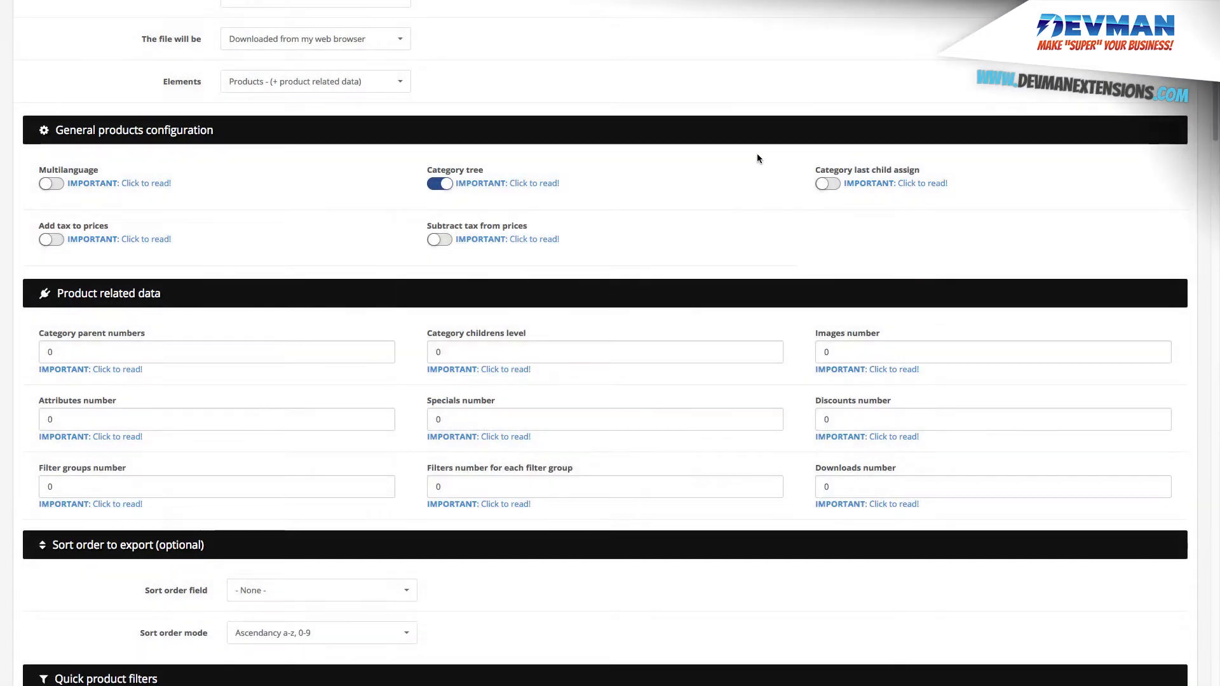
click(829, 185)
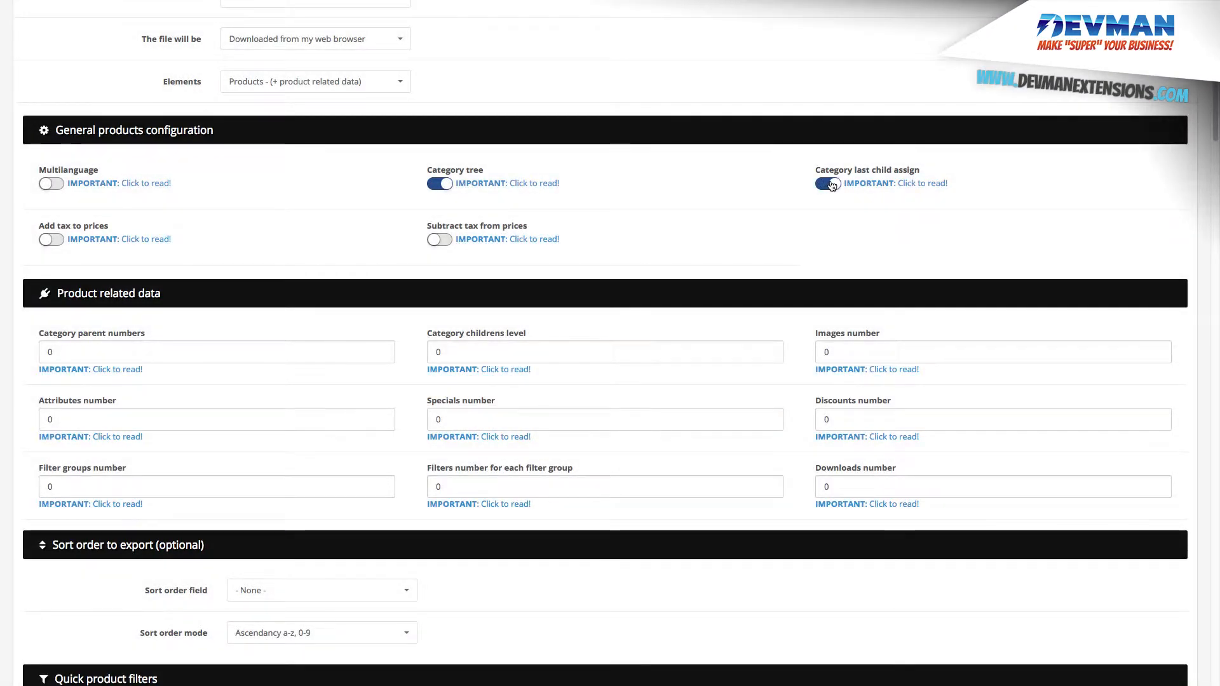
Set Category parent numbers to 4 and Category childrens level to 2
click(114, 341)
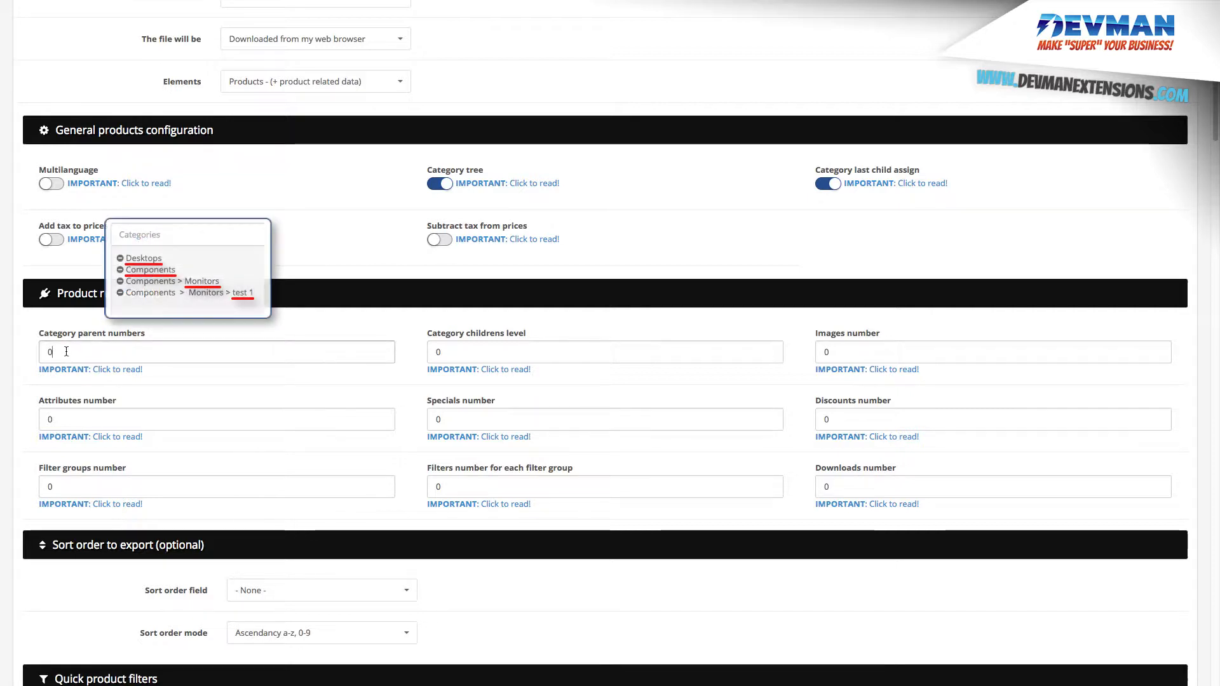
key(BackSpace)
text(4)
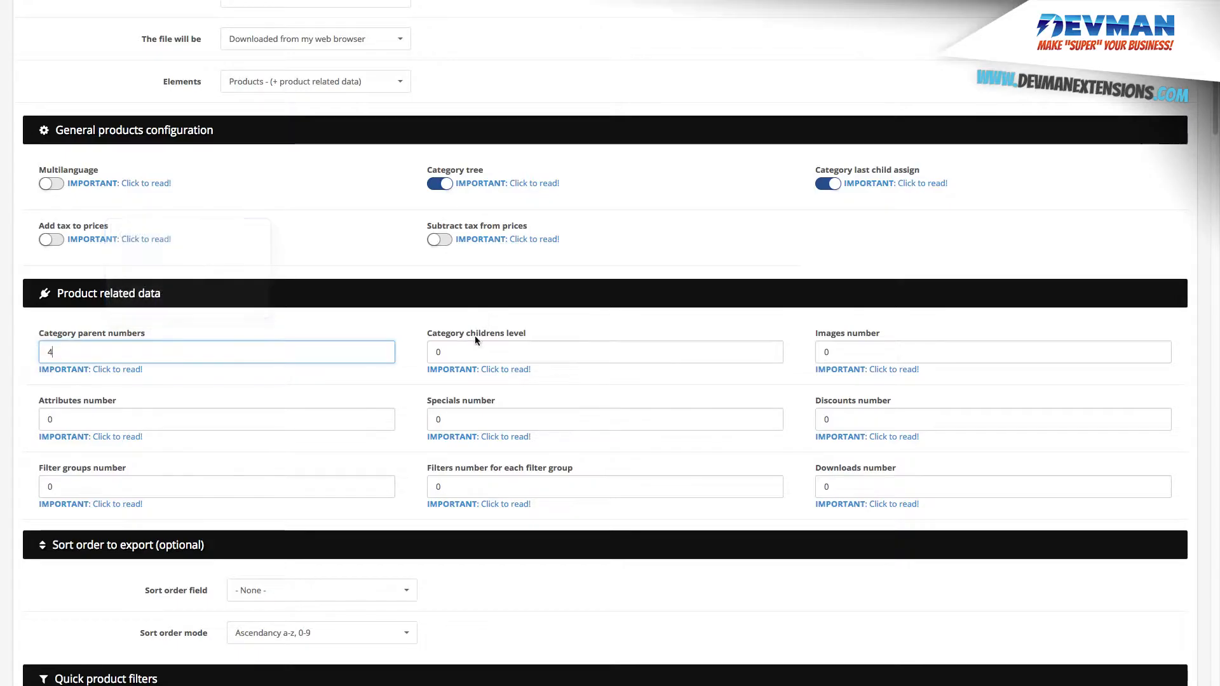
click(464, 352)
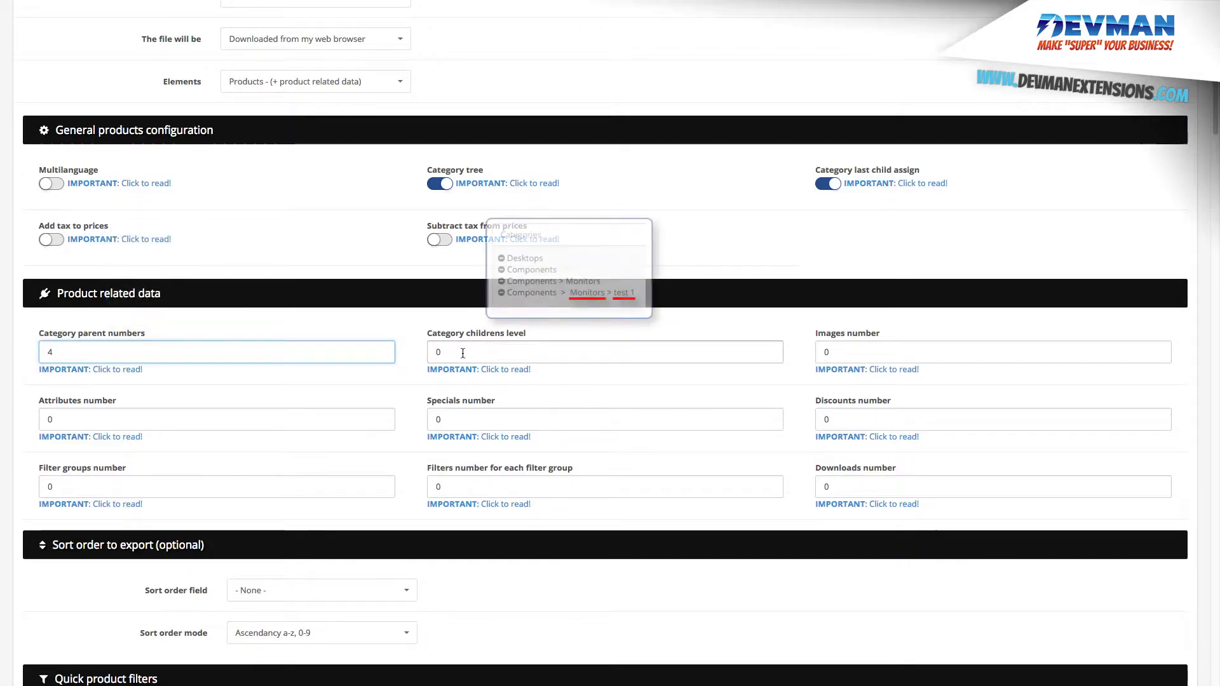
key(BackSpace)
text(2)
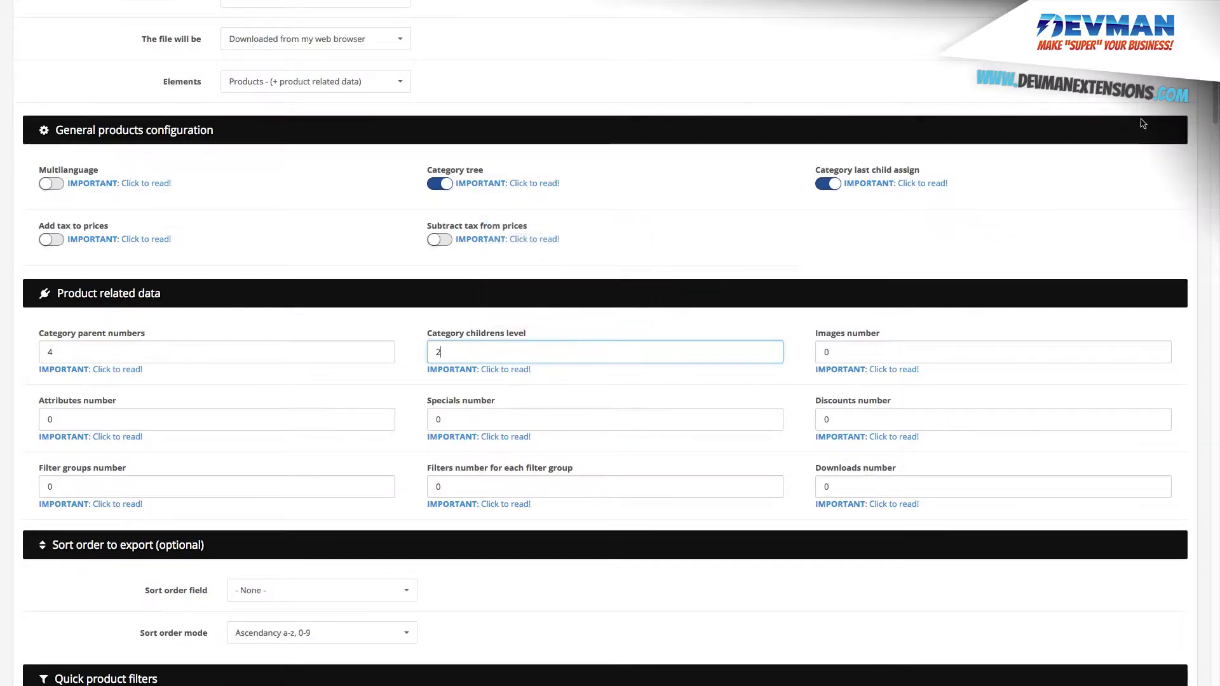
Disable all columns in the columns mapping, and re-enable Product ID and Name
scroll(1206, 167, down, 13)
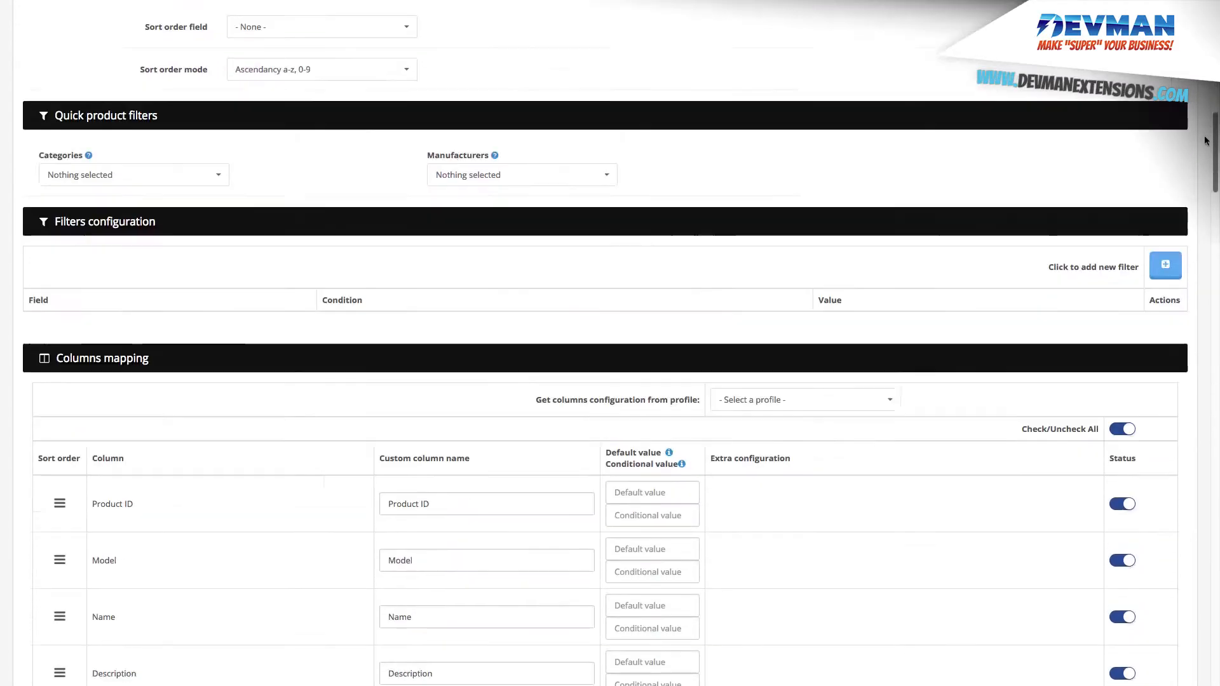
click(1123, 148)
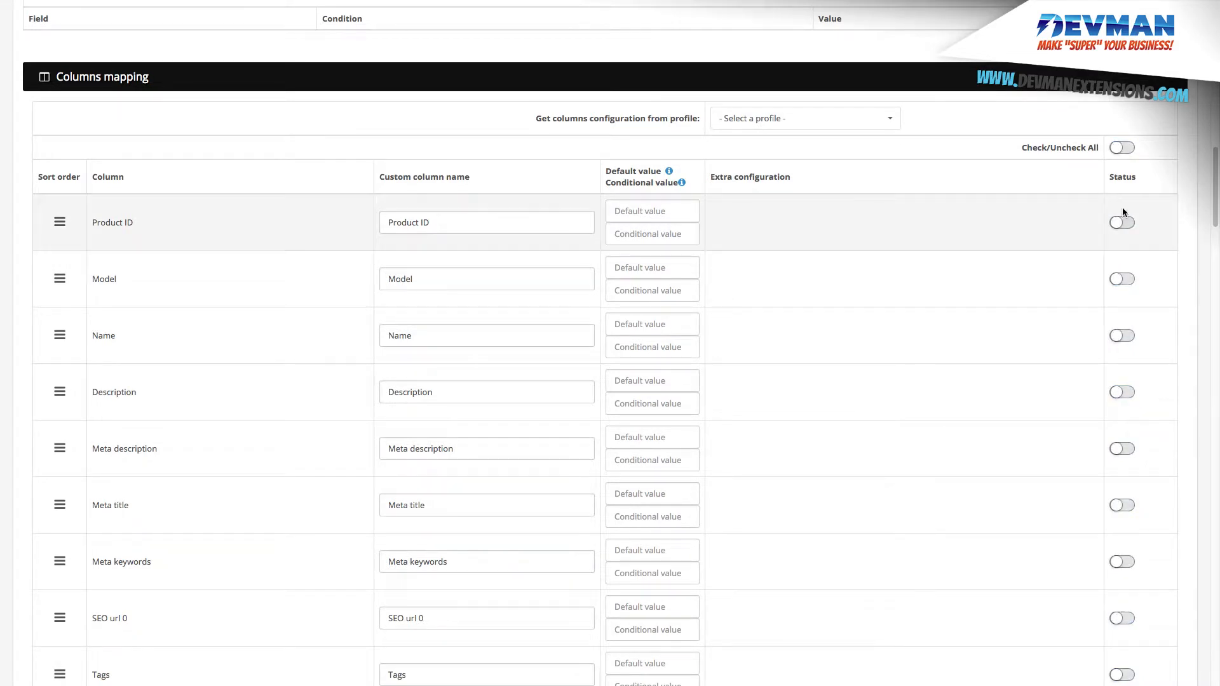
click(1126, 223)
click(1126, 337)
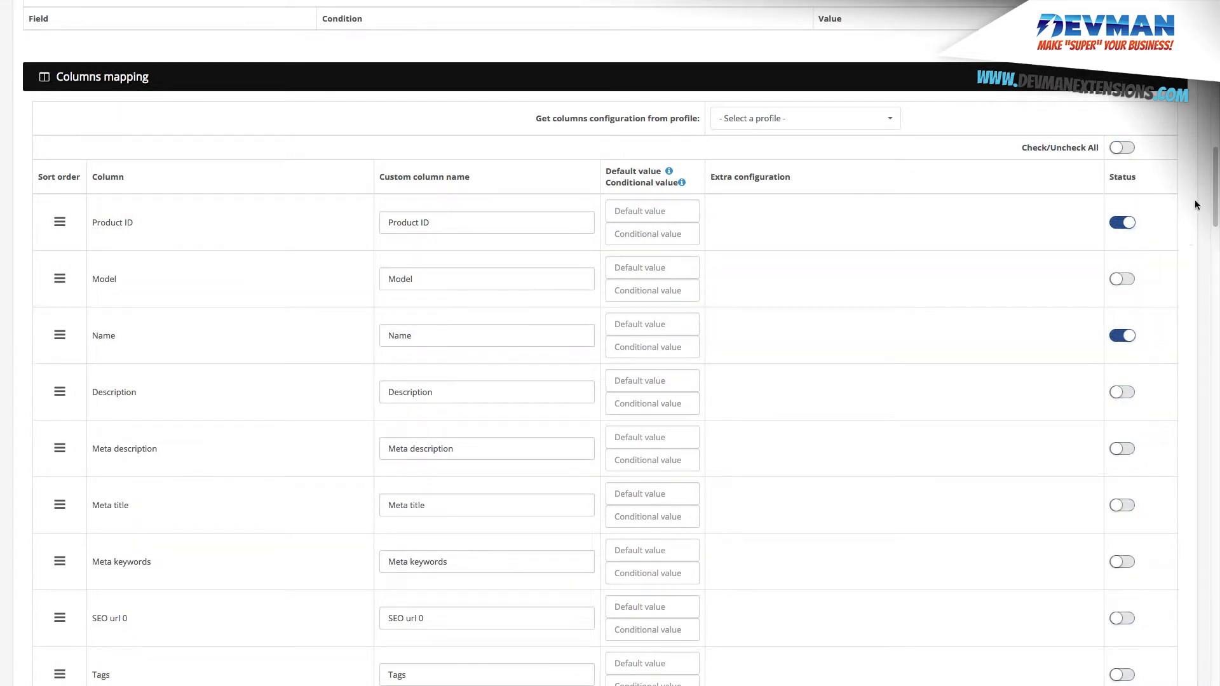
Enable the parent, level 1 and level 2 columns of Cat. tree 1 through Cat. tree 4
drag(1212, 167, 1201, 318)
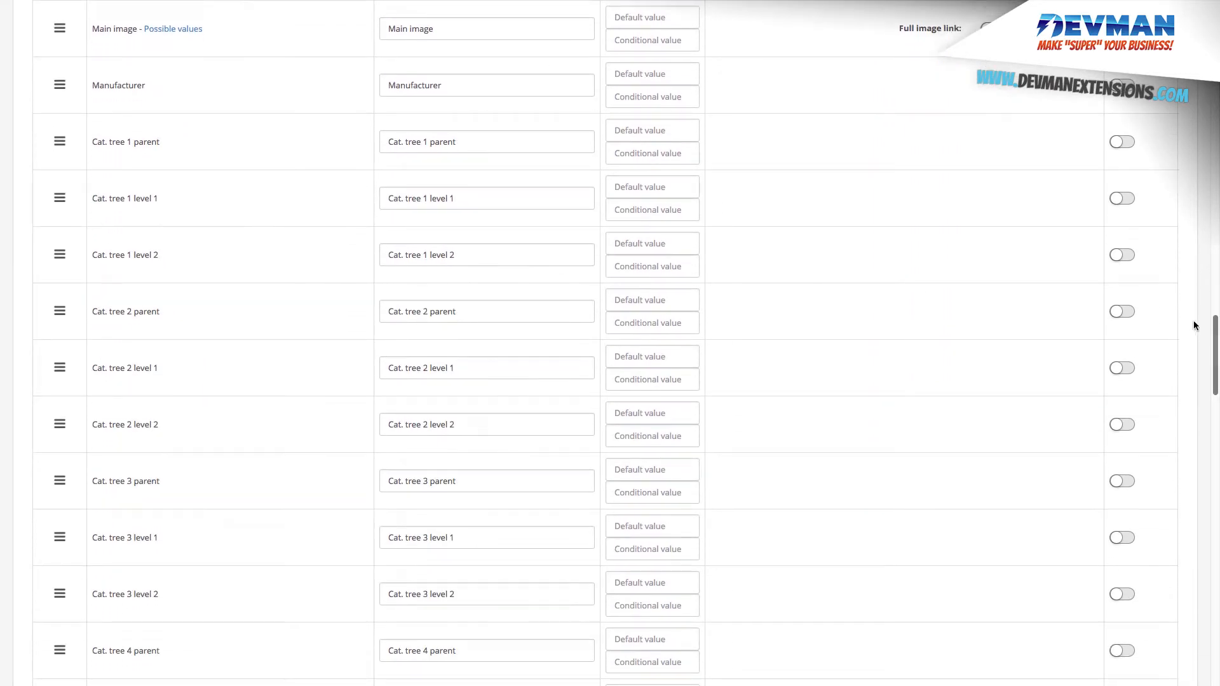
click(1122, 141)
click(1122, 199)
click(1123, 255)
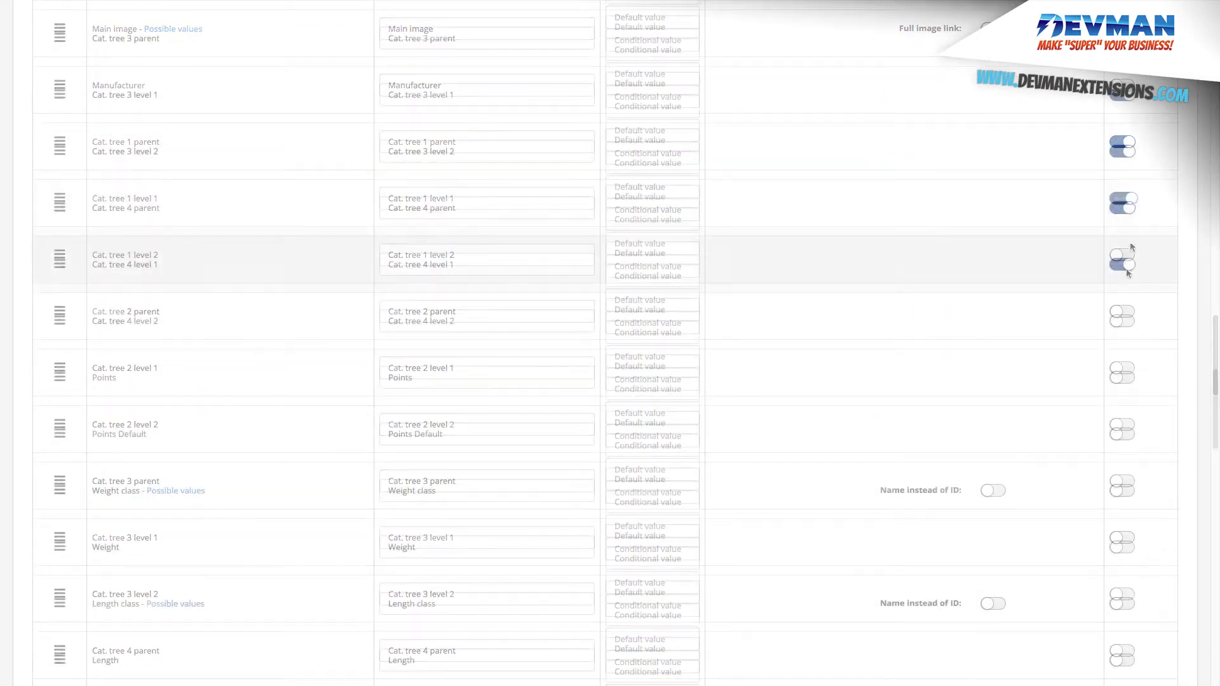
click(1127, 318)
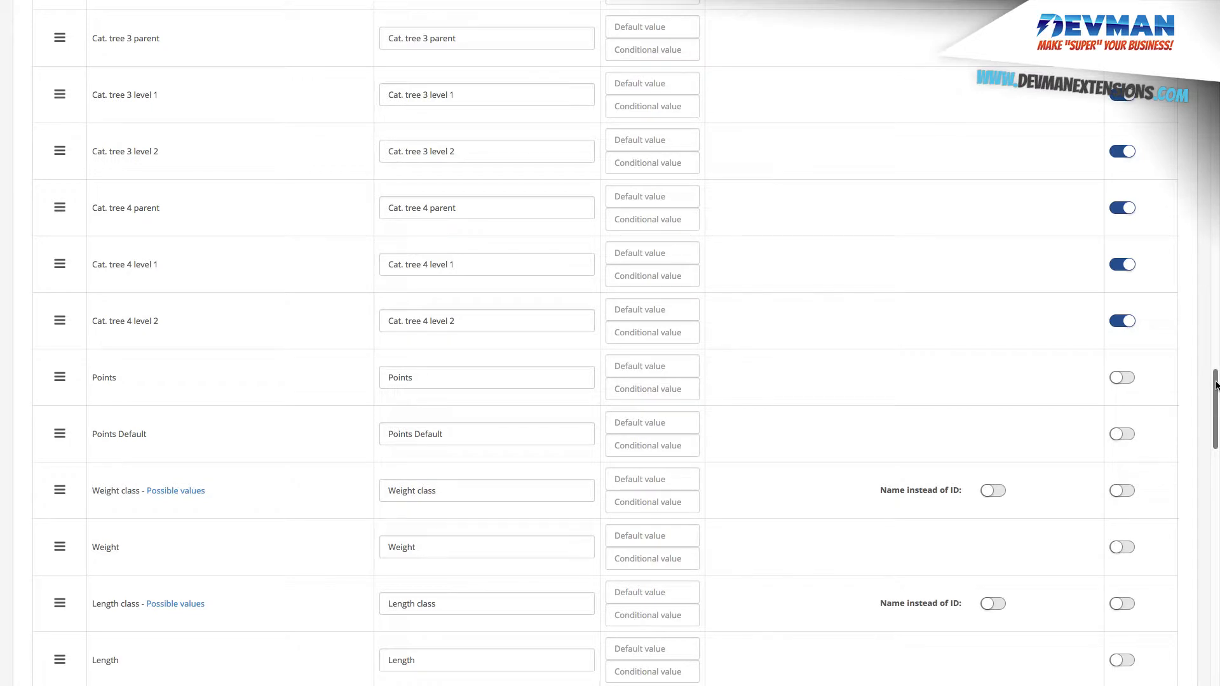
Save the export profile under the name category-tree-on
drag(1216, 385, 1187, 644)
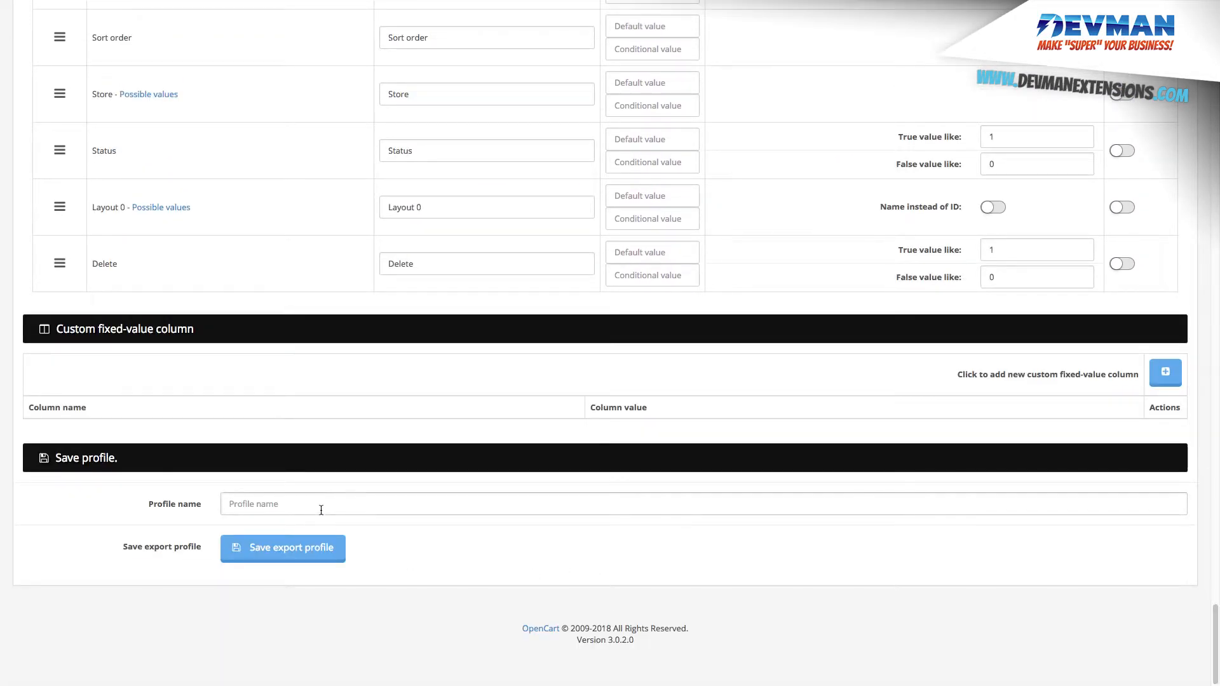
text(category-tree-on)
click(294, 560)
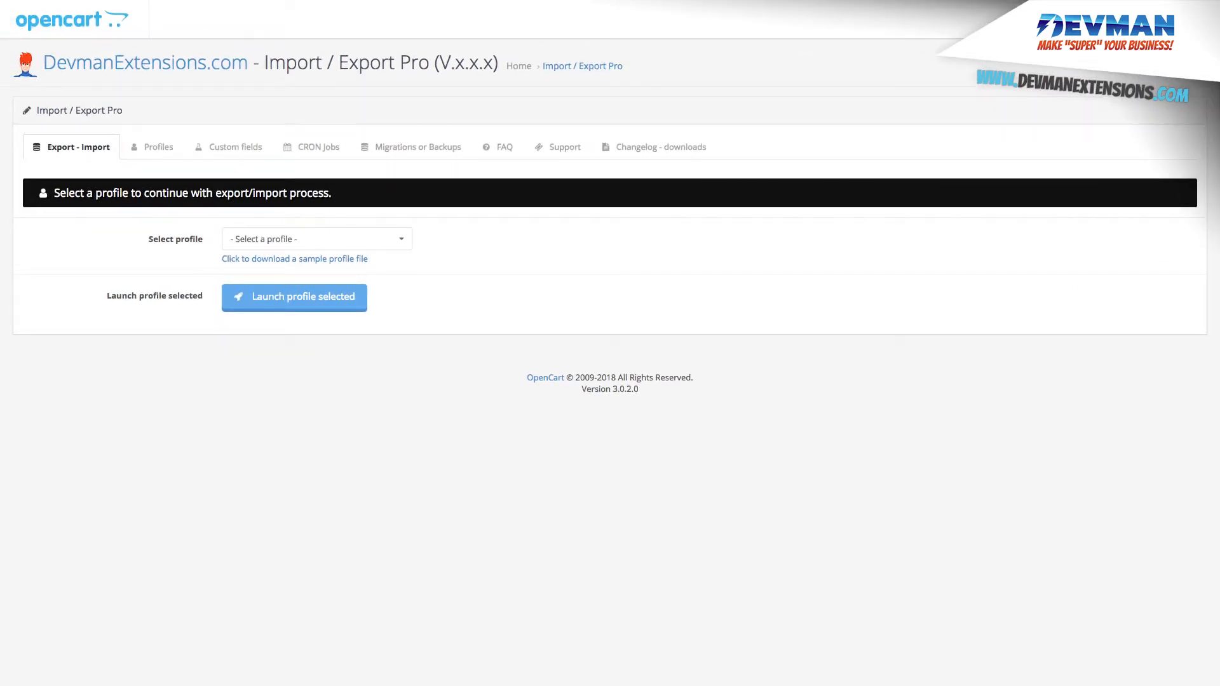
Export the products with the Export - category-tree-on profile, save the spreadsheet file and close the progress report
click(289, 239)
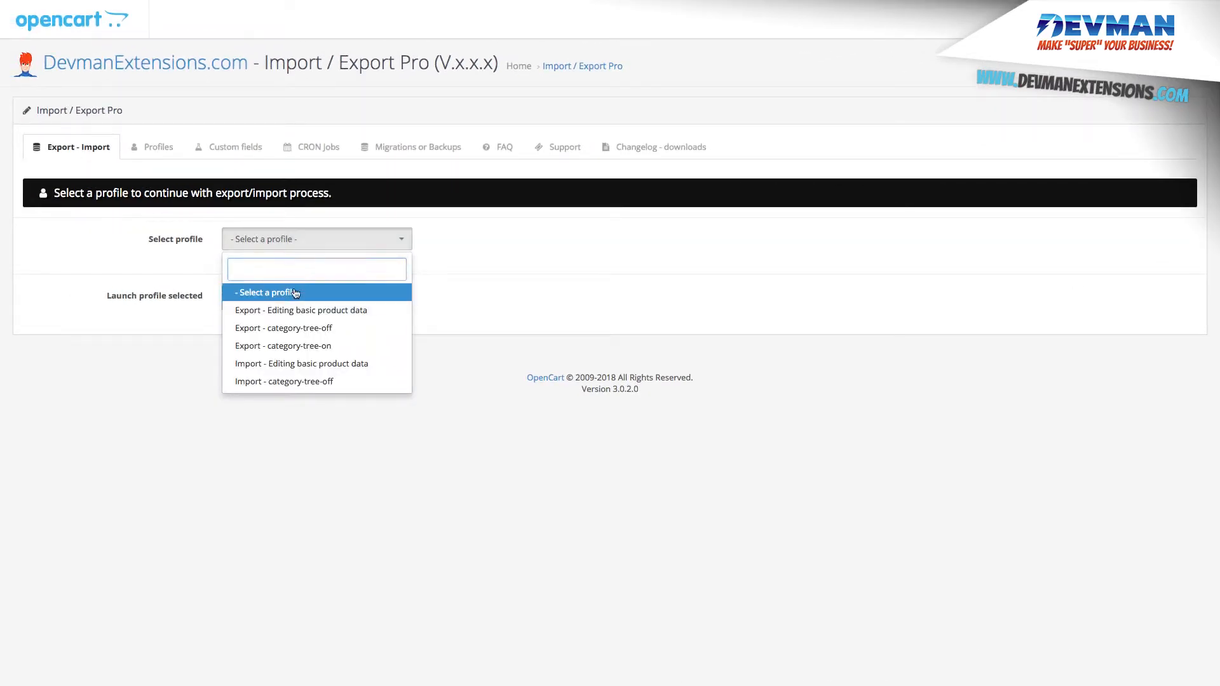
click(292, 346)
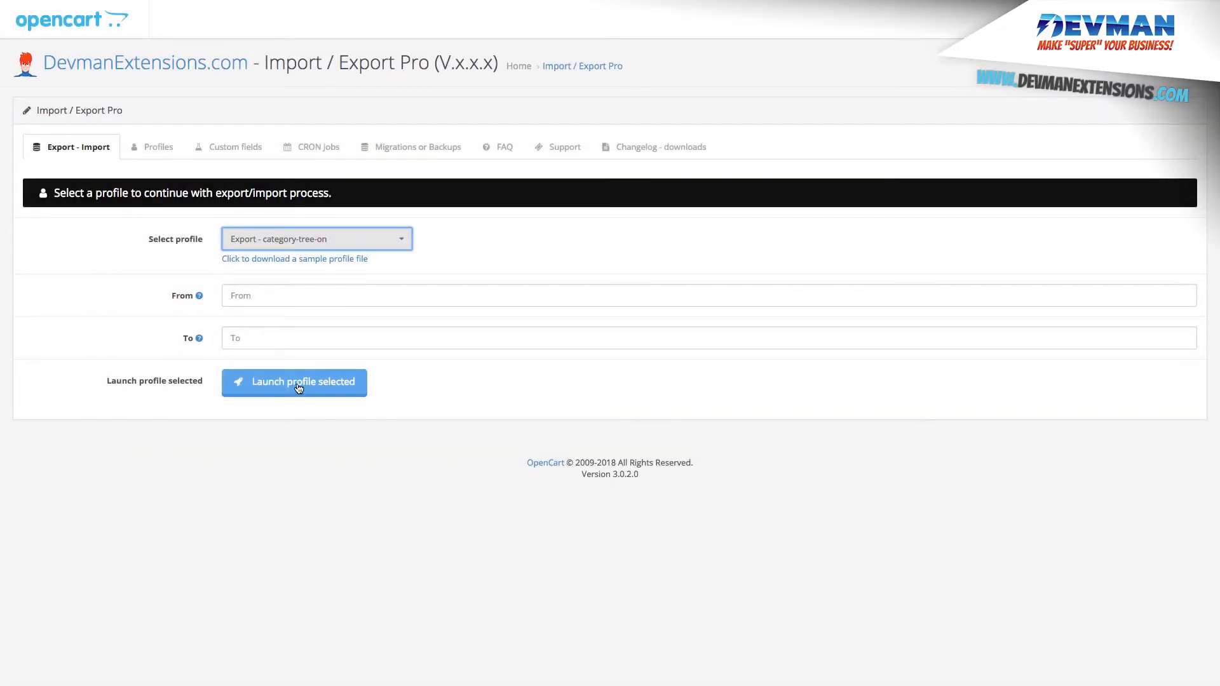
click(297, 384)
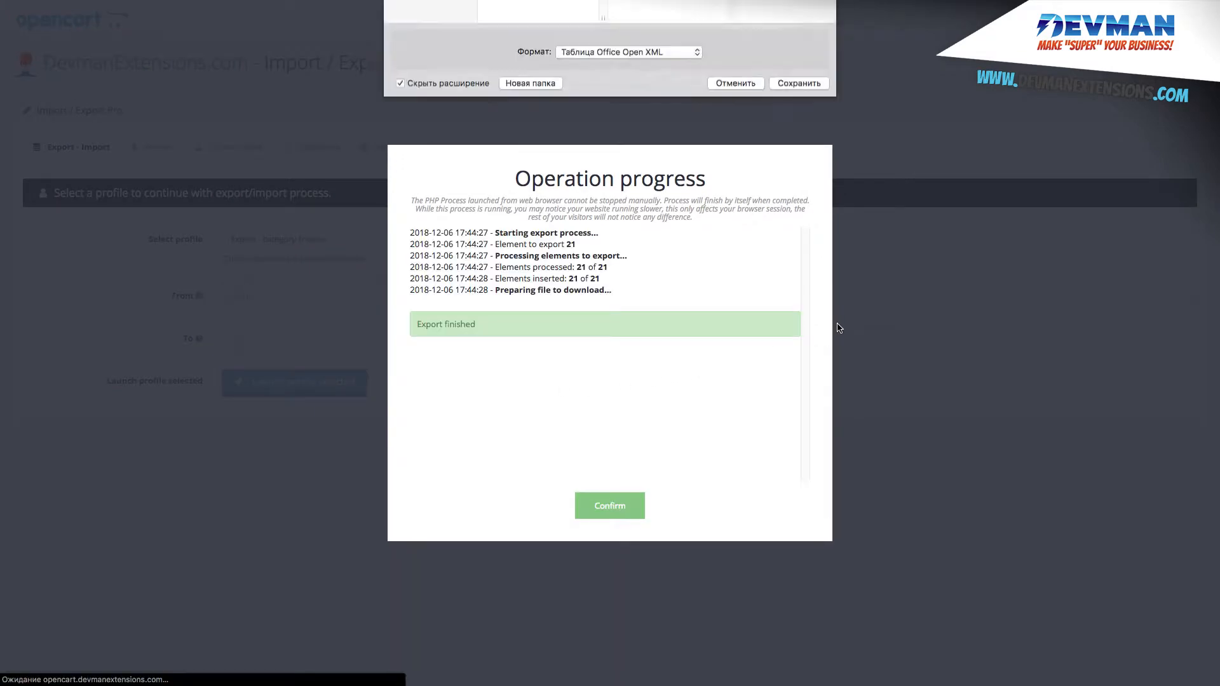
key(Return)
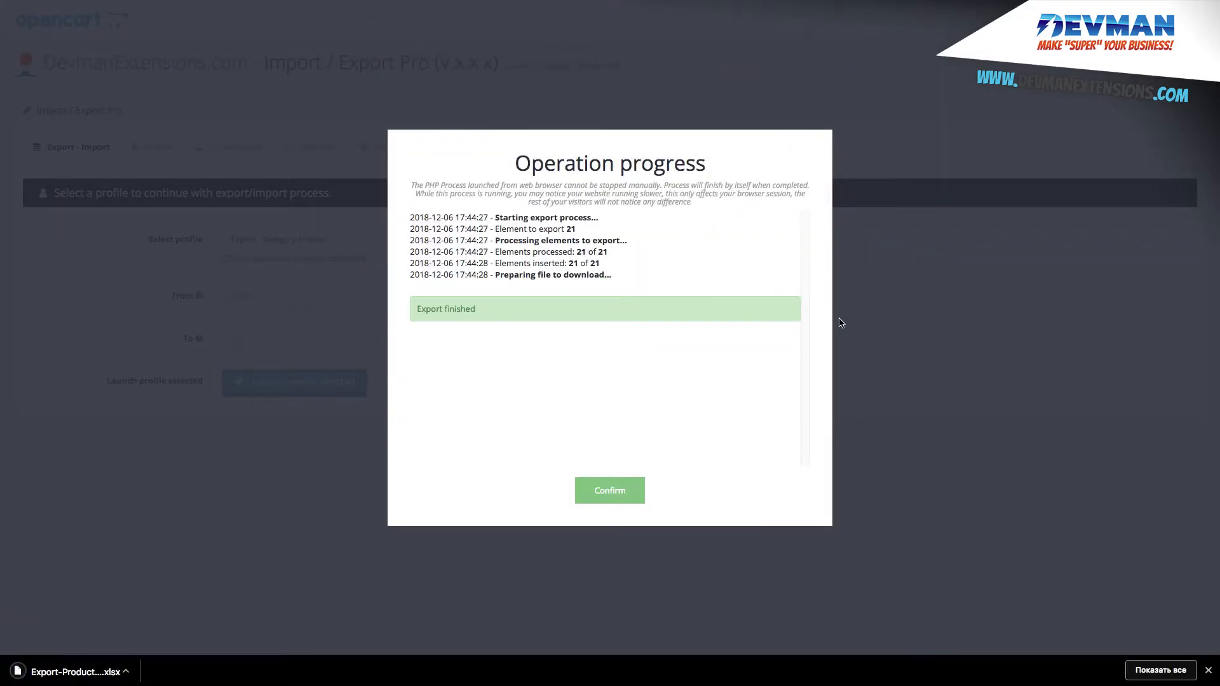
click(607, 490)
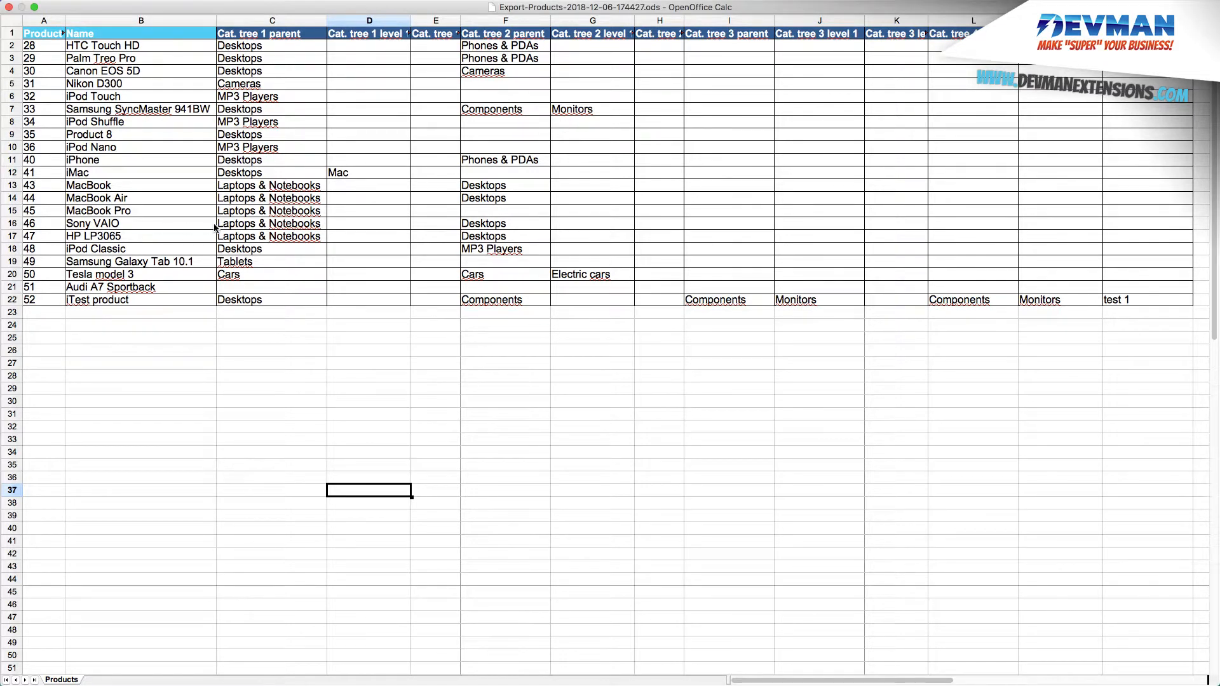
Enter Mac as the iTest product's Cat. tree 1 level 1 value in the exported spreadsheet
click(342, 301)
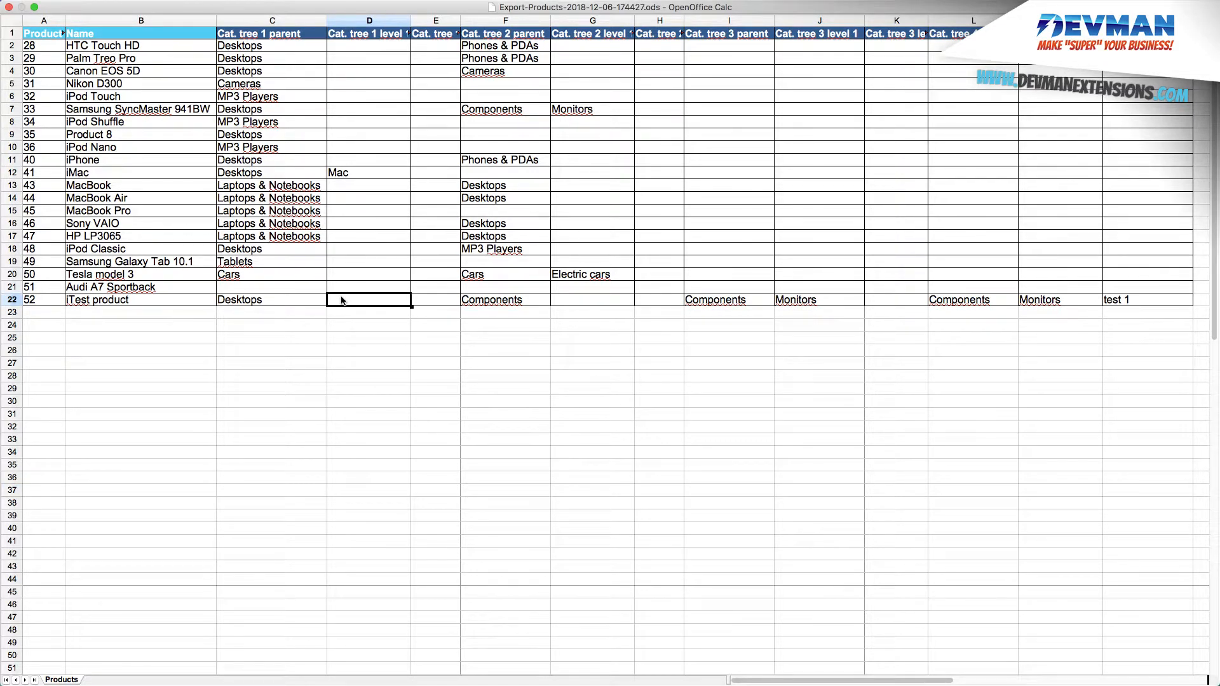
text(Mac)
key(Return)
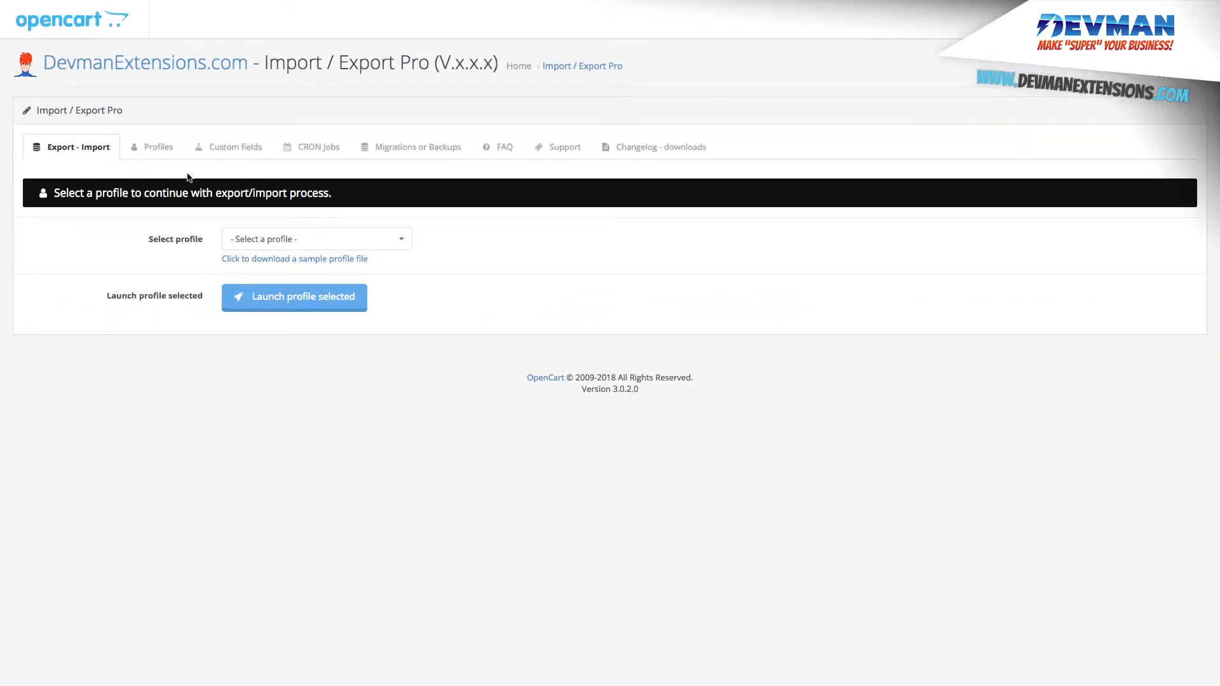
Import Export-Products-2018-12-06-174427.ods with the Import - category-tree-on profile and close the progress report
click(293, 240)
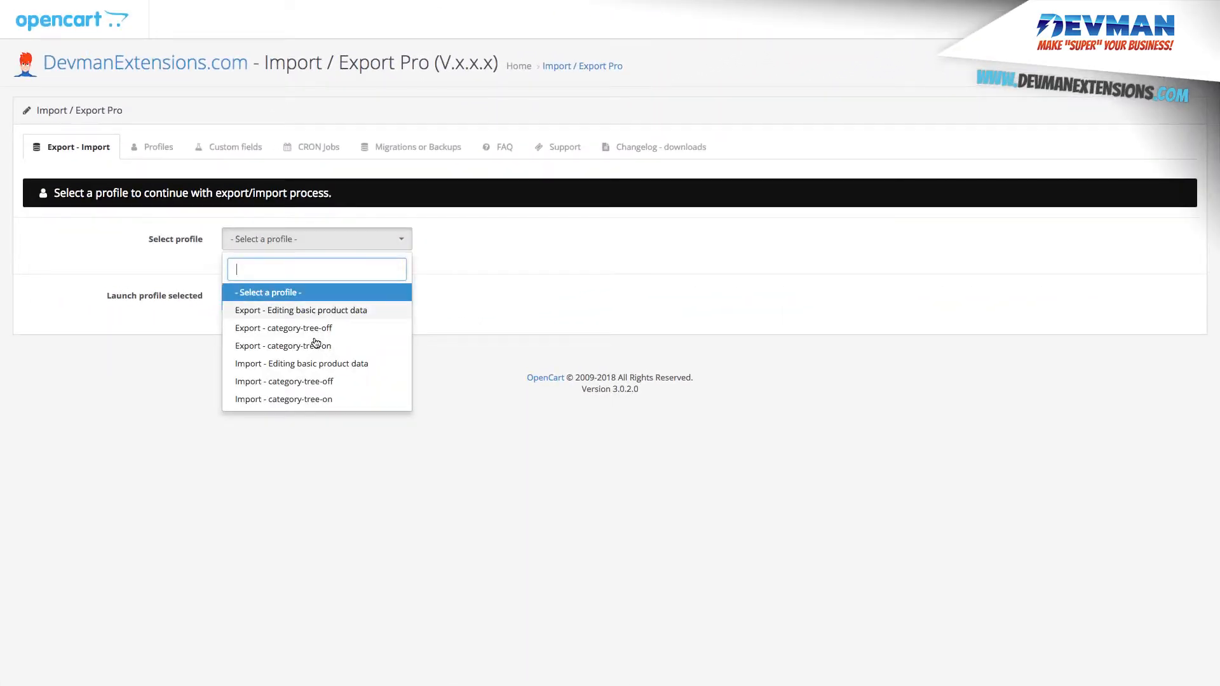
click(313, 399)
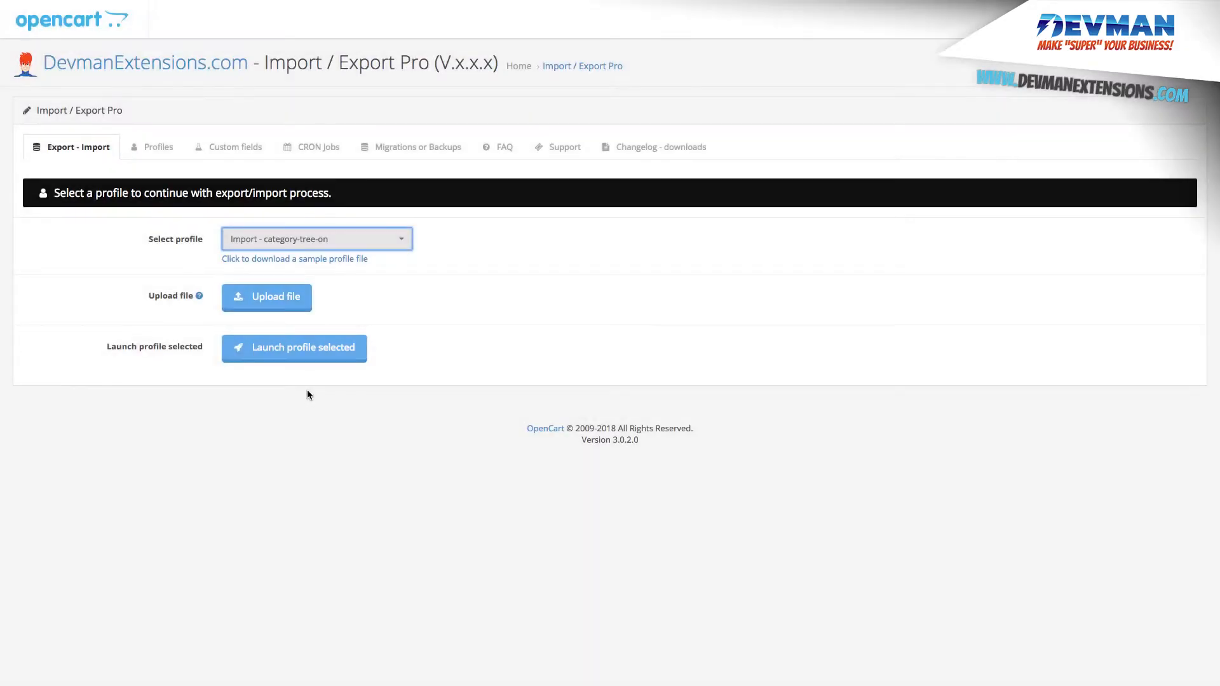
click(280, 305)
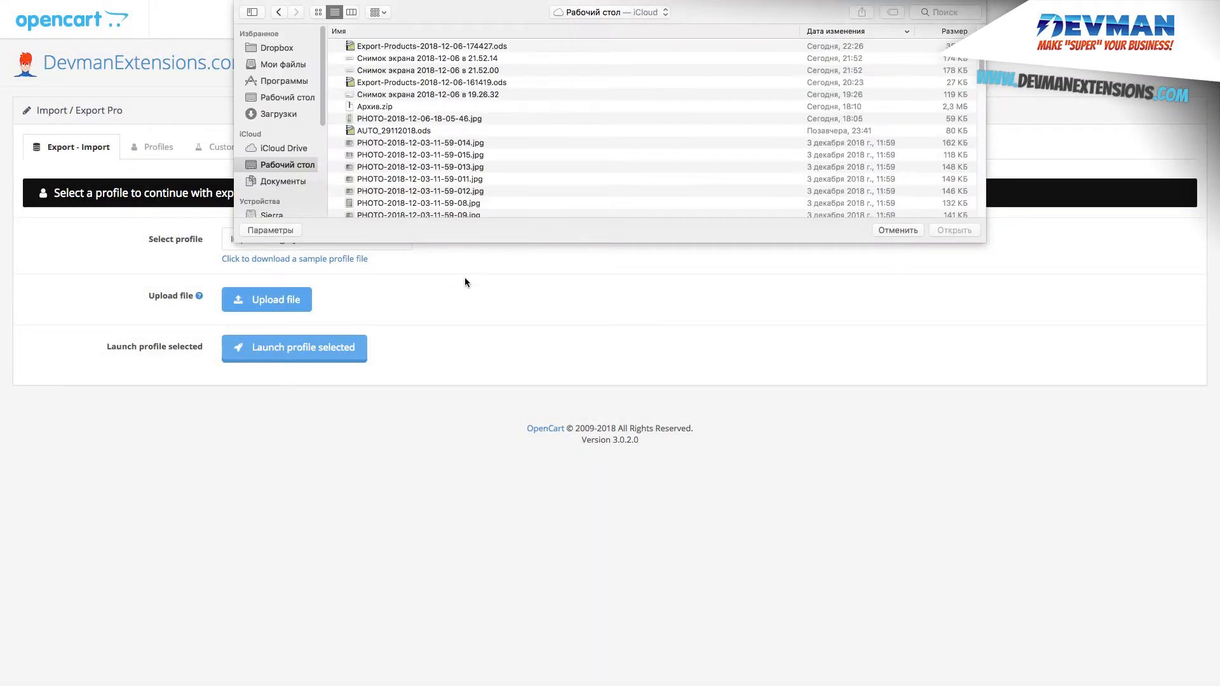
click(481, 47)
double_click(482, 47)
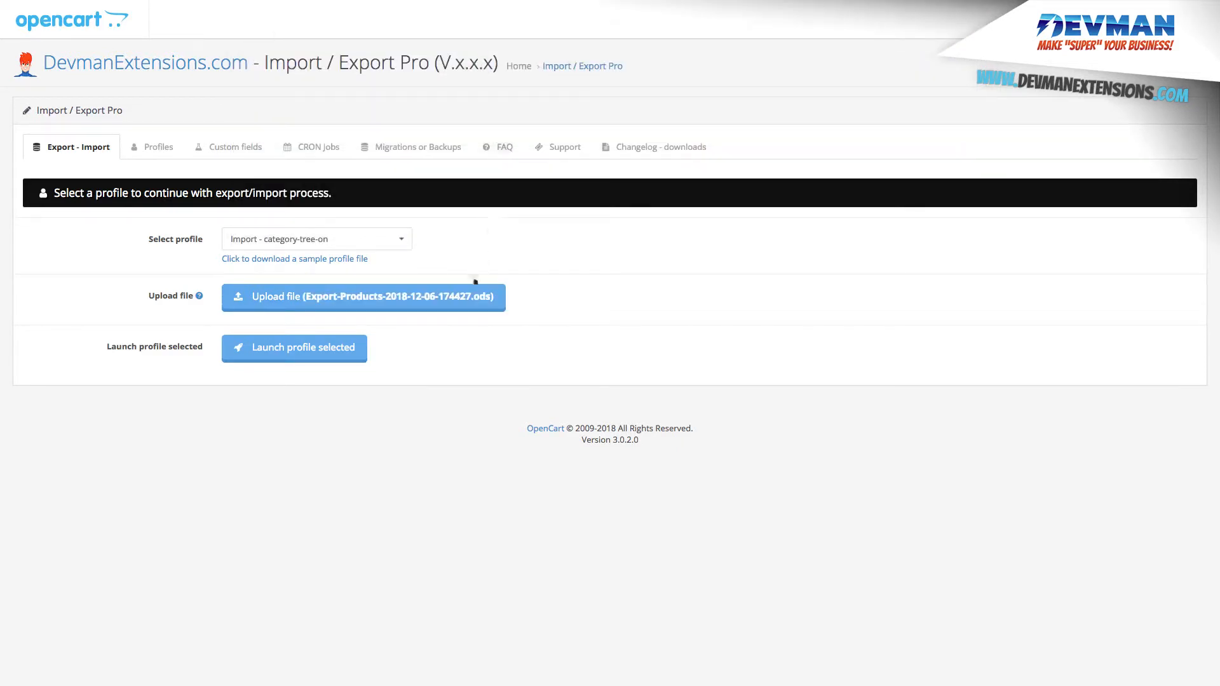
click(320, 353)
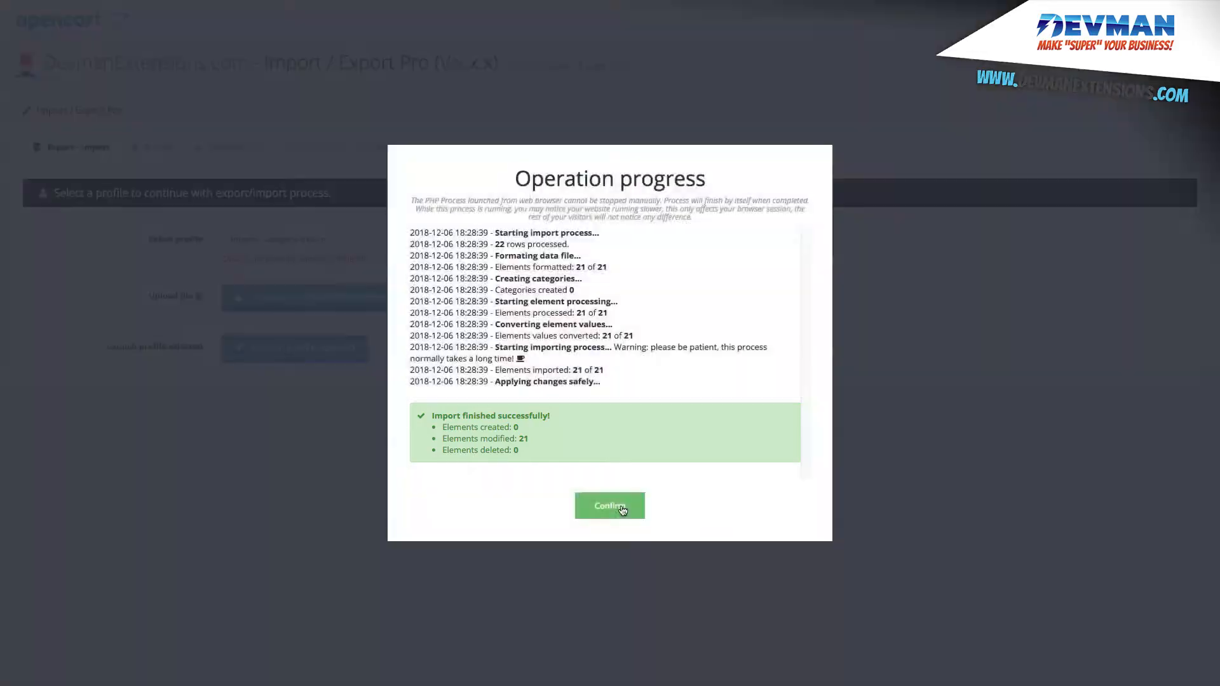
click(621, 506)
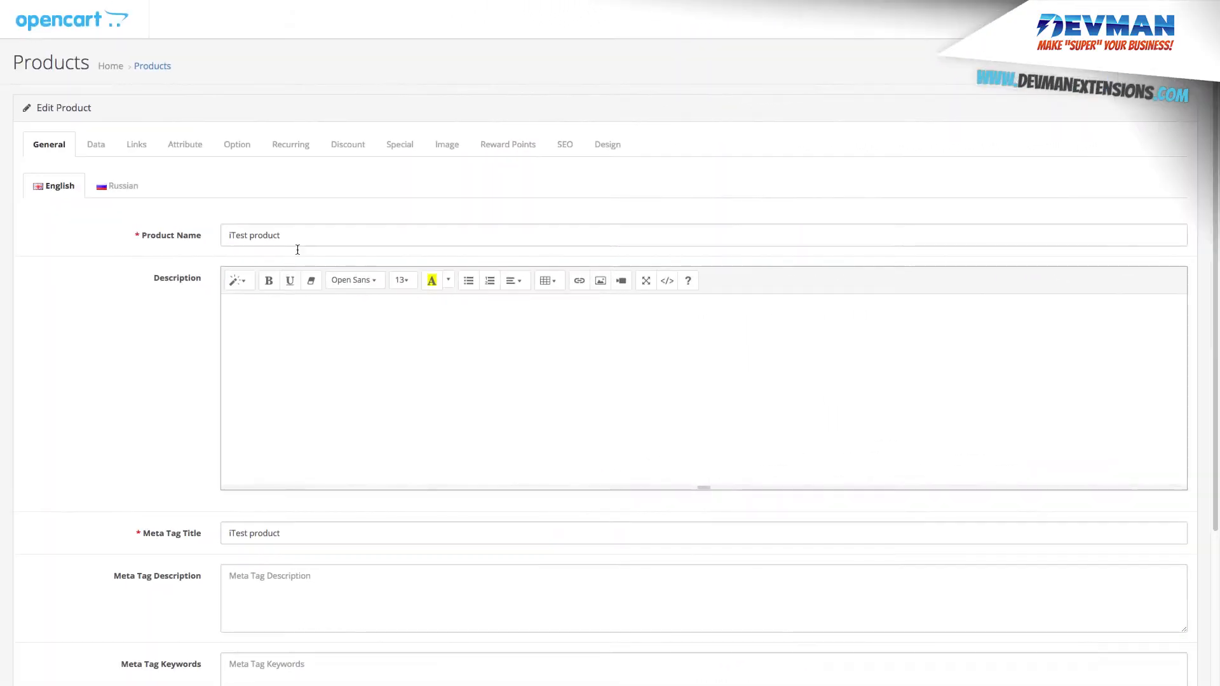
Check the iTest product's linked categories after the category tree import
click(137, 145)
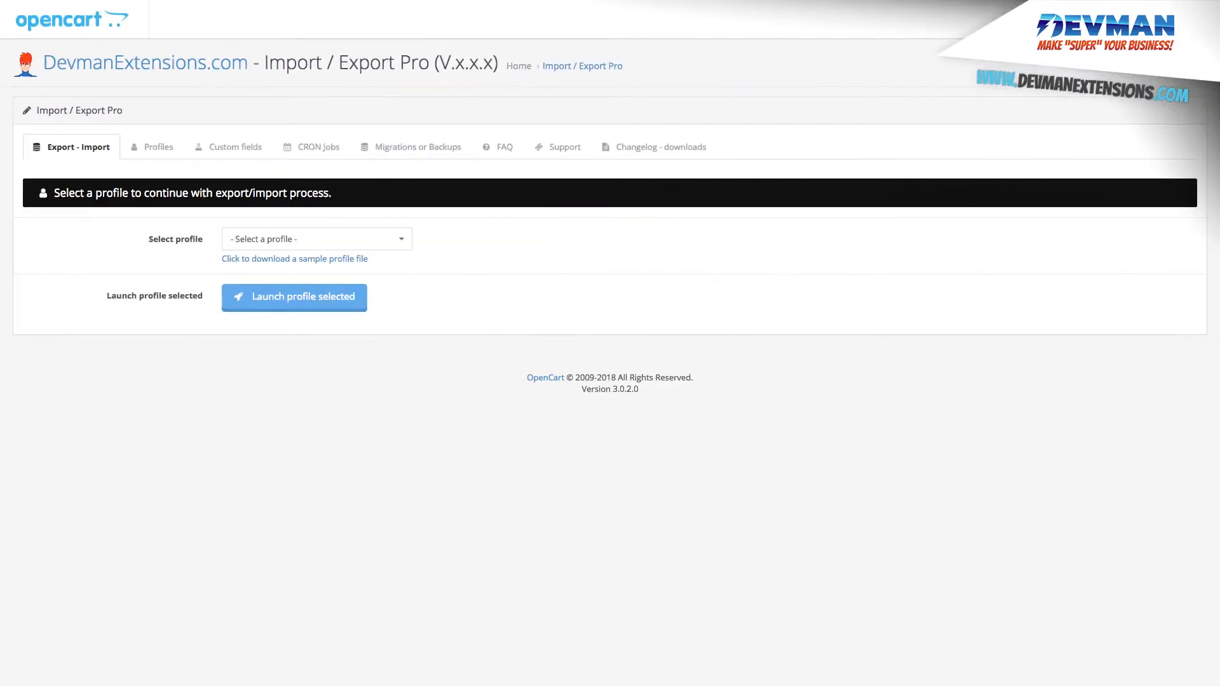
Load the Import - category-strict-update profile and read the help for its Strict update setting
click(143, 146)
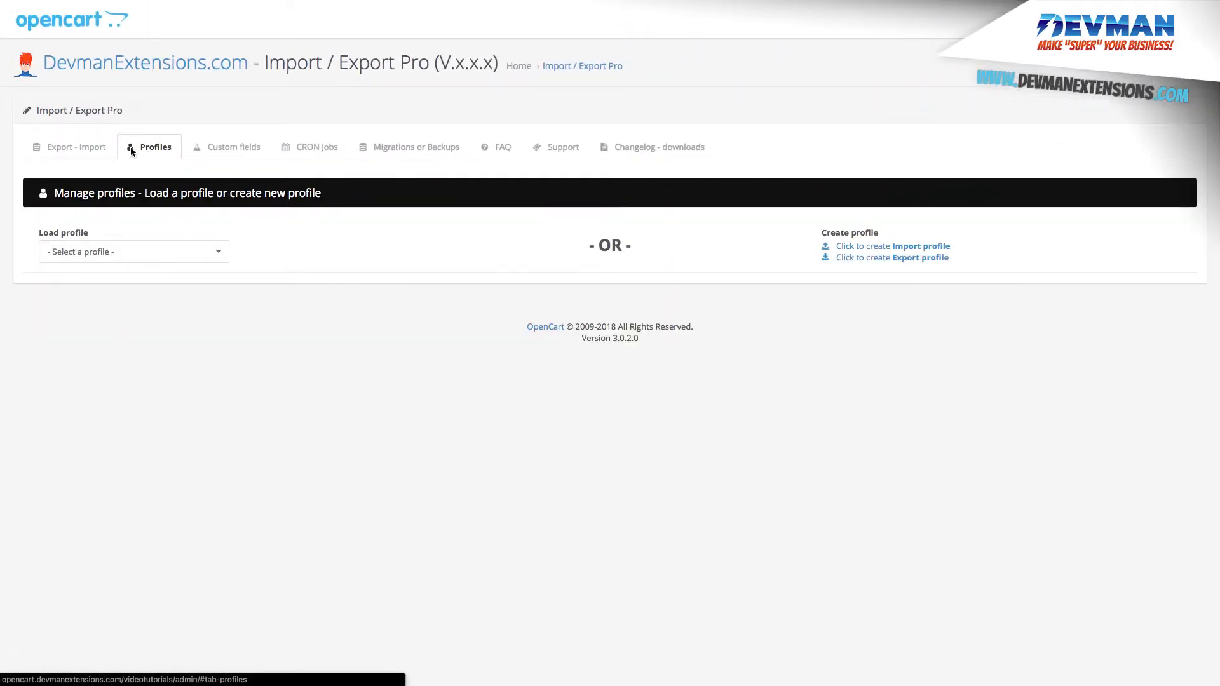
click(180, 252)
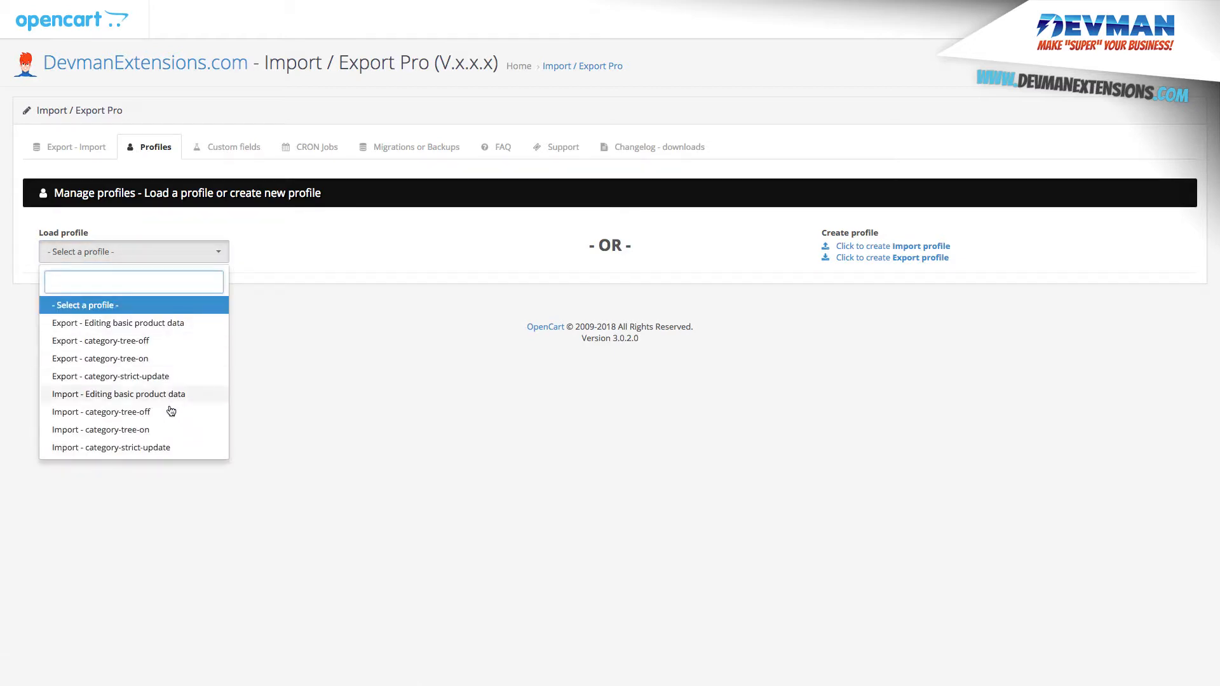
click(158, 448)
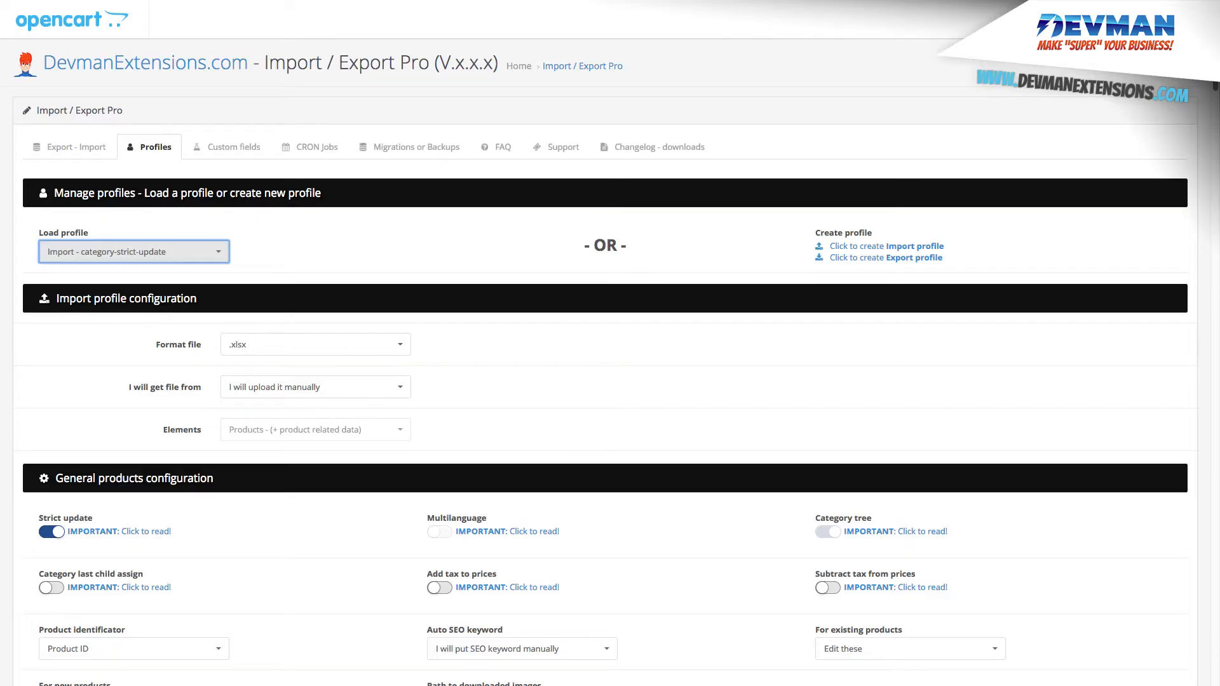
scroll(610, 343, down, 5)
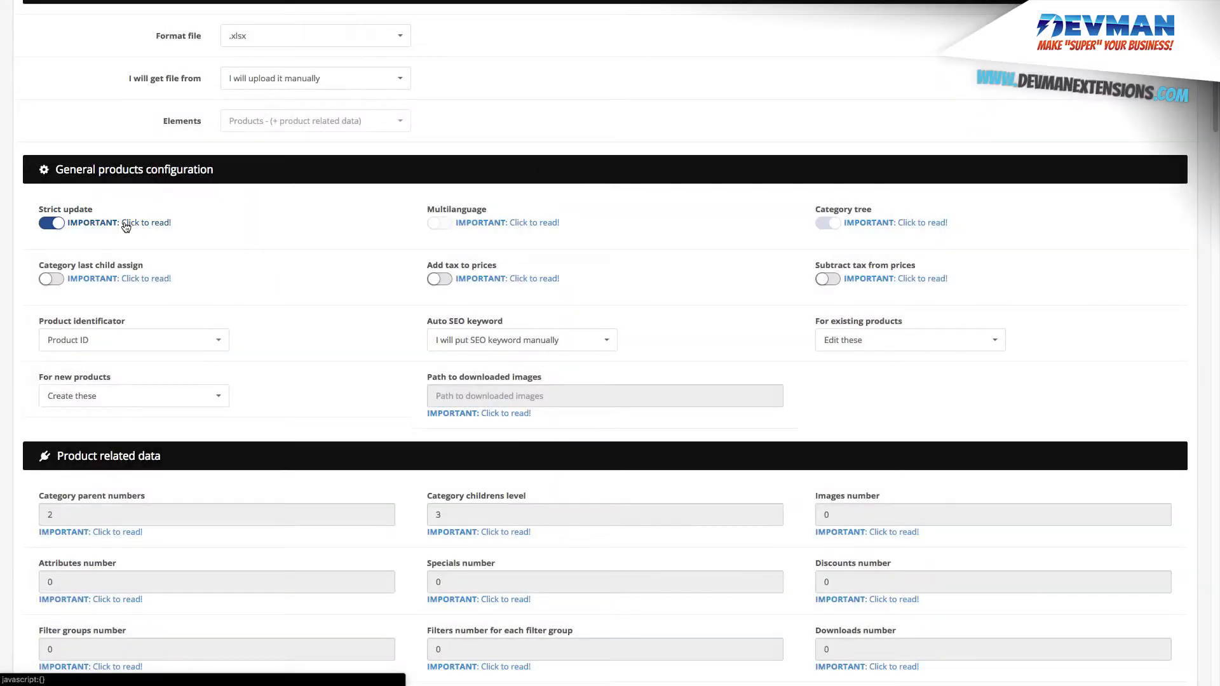
click(126, 226)
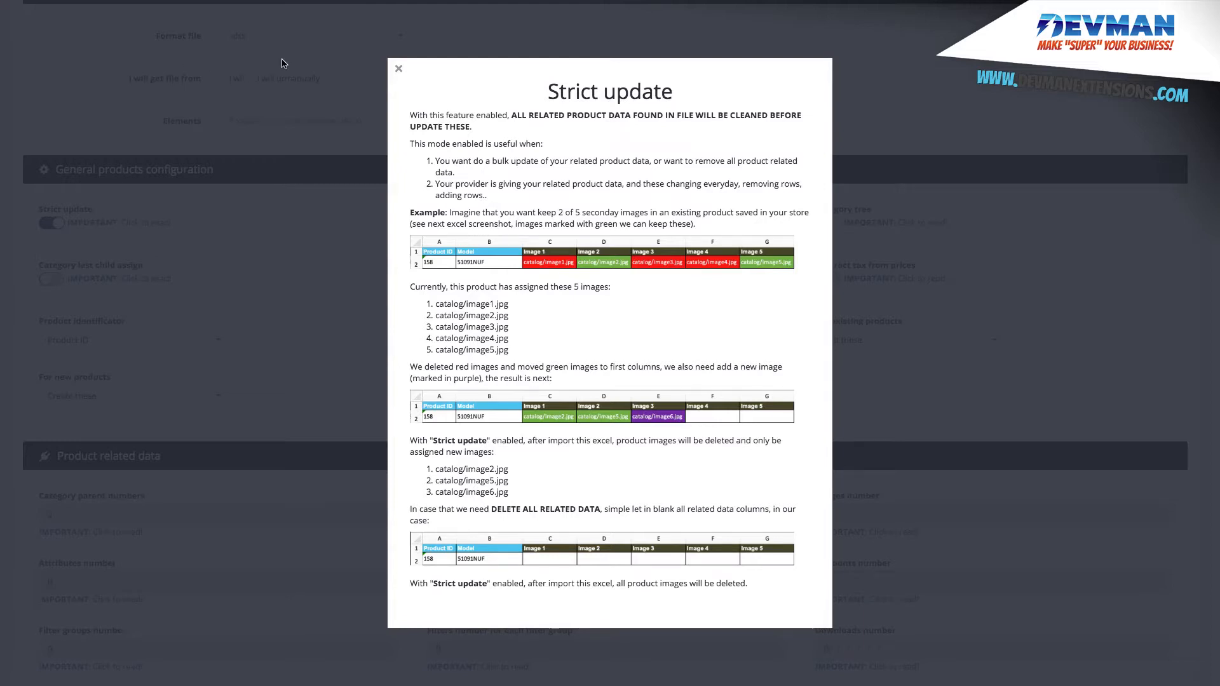
click(399, 70)
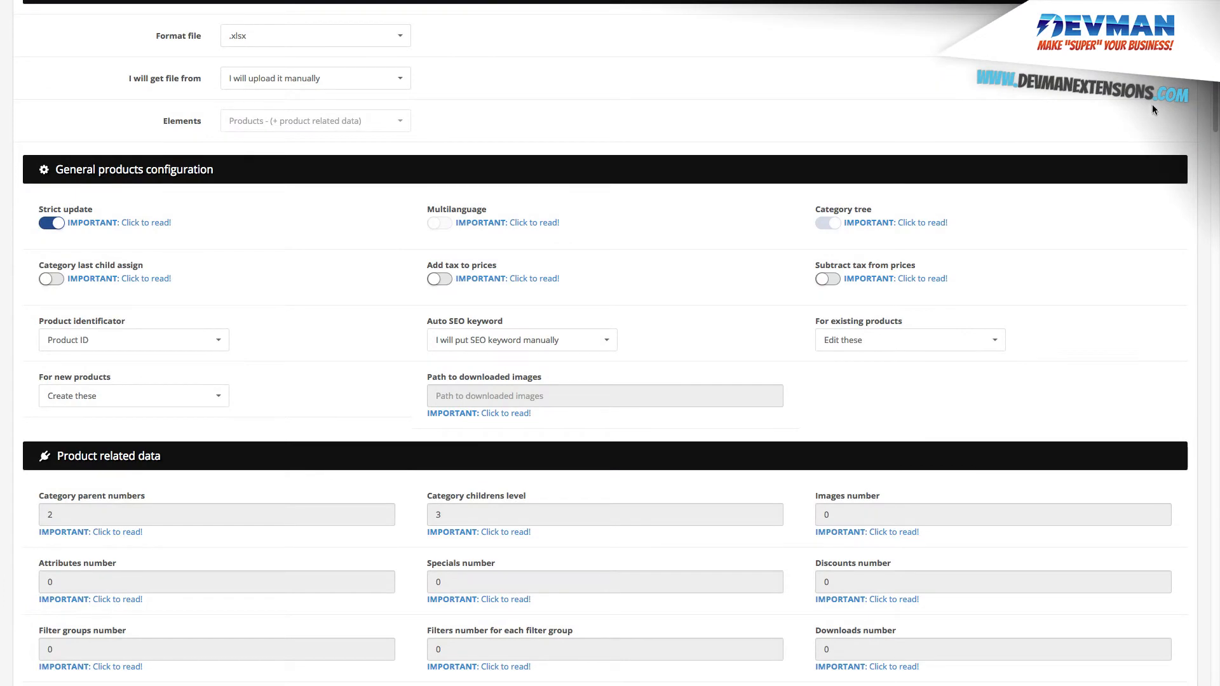
scroll(1215, 99, up, 5)
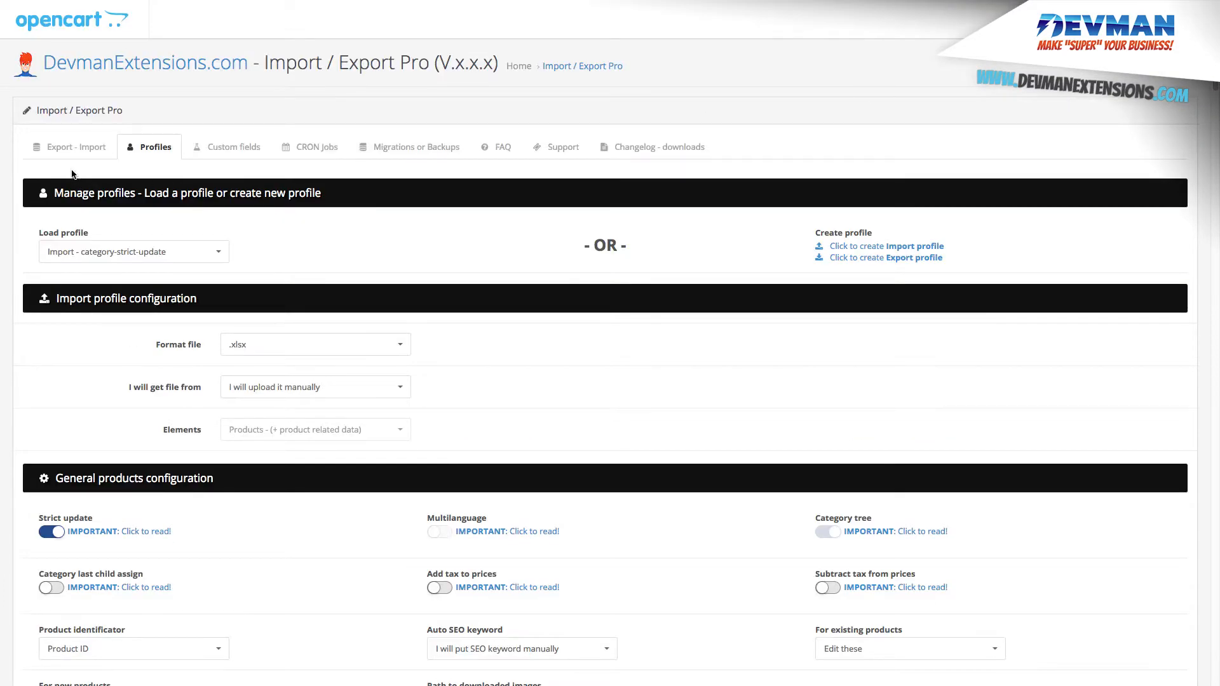
Export the products with the Export - category-strict-update profile and close the progress report
click(77, 147)
click(298, 240)
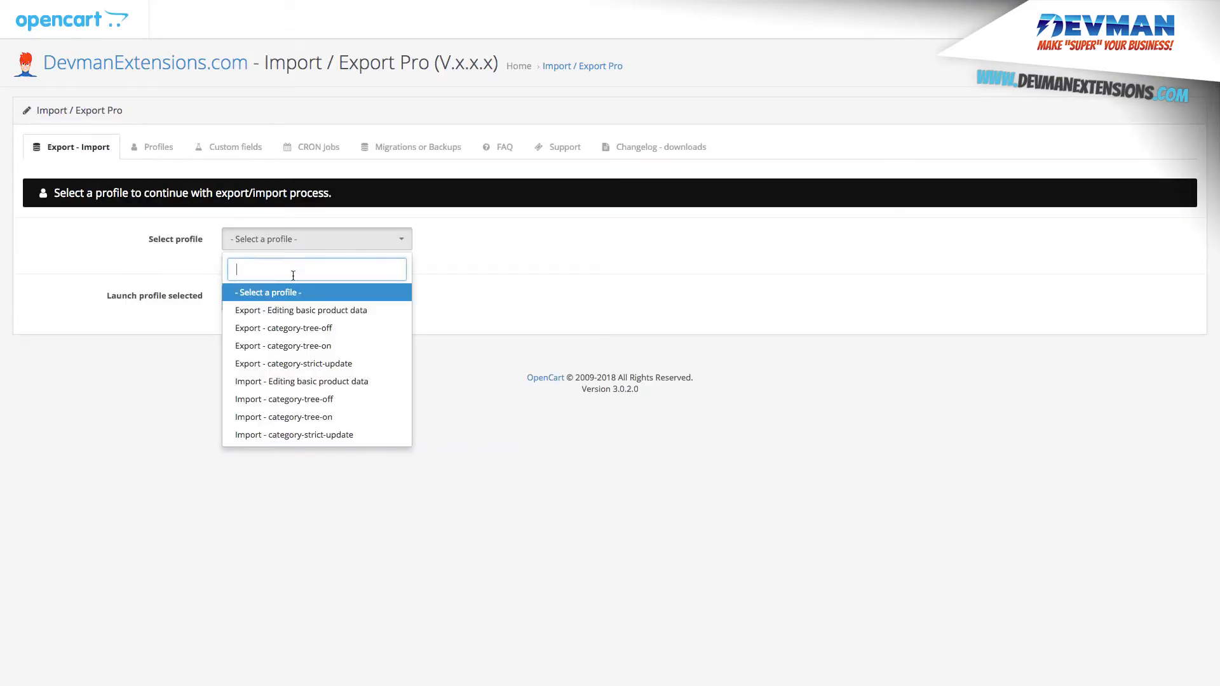
click(292, 365)
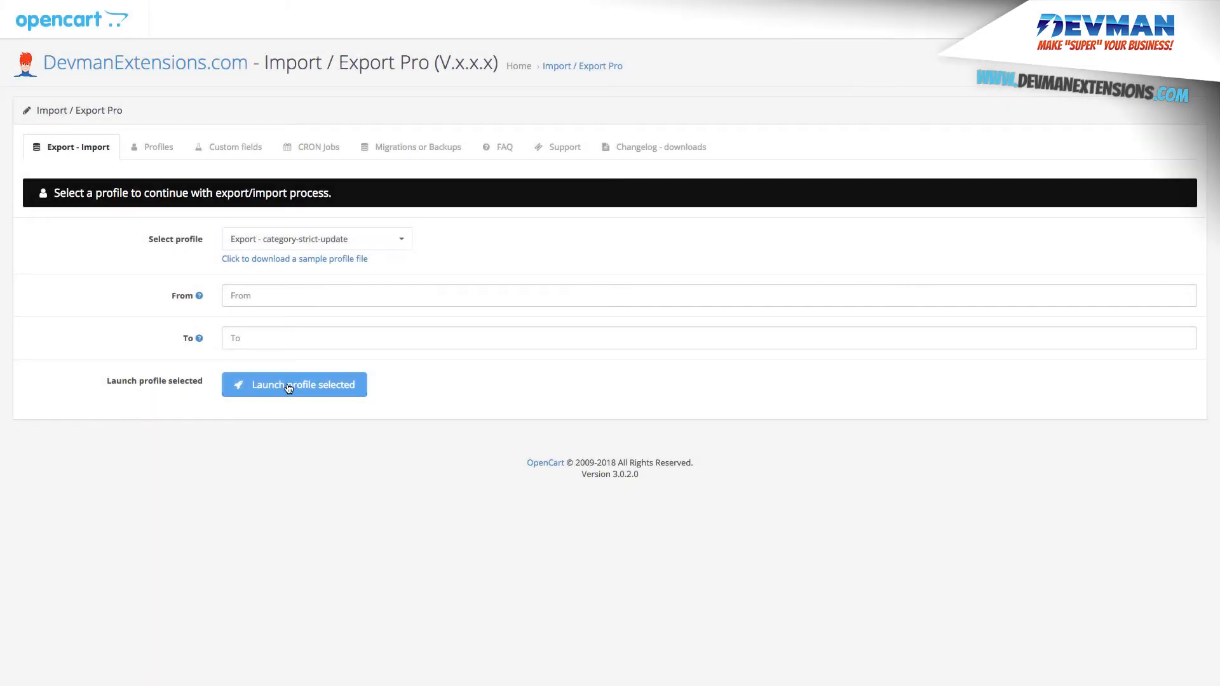
click(289, 386)
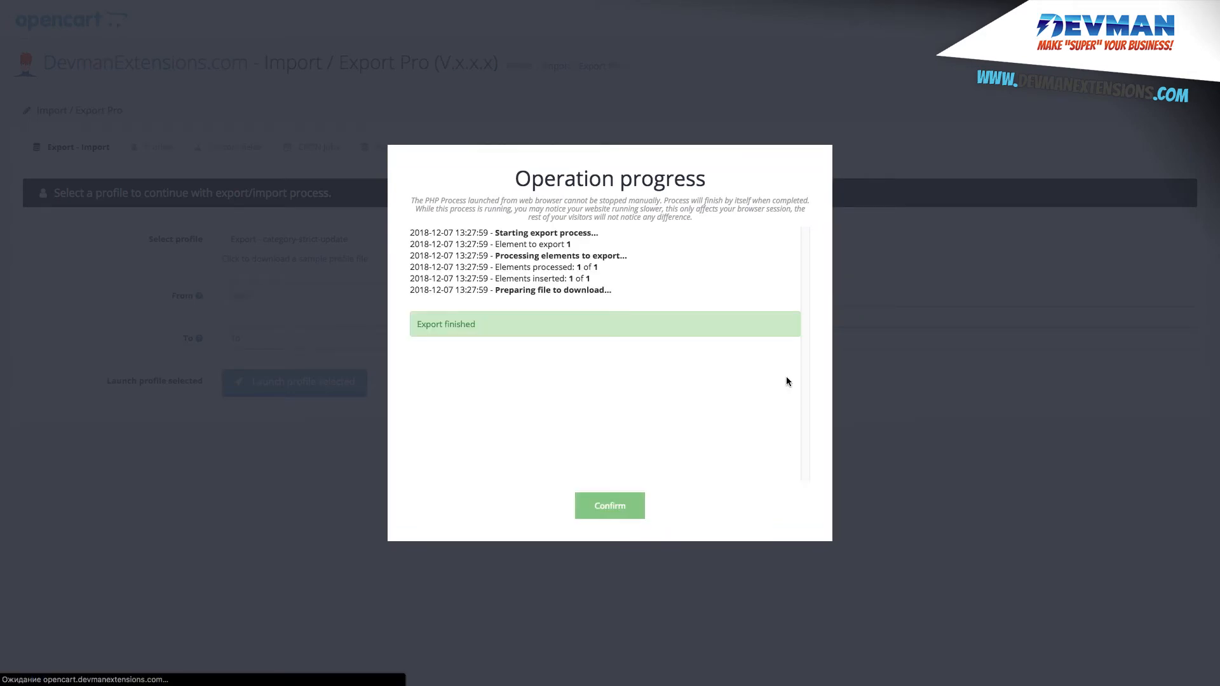
click(794, 308)
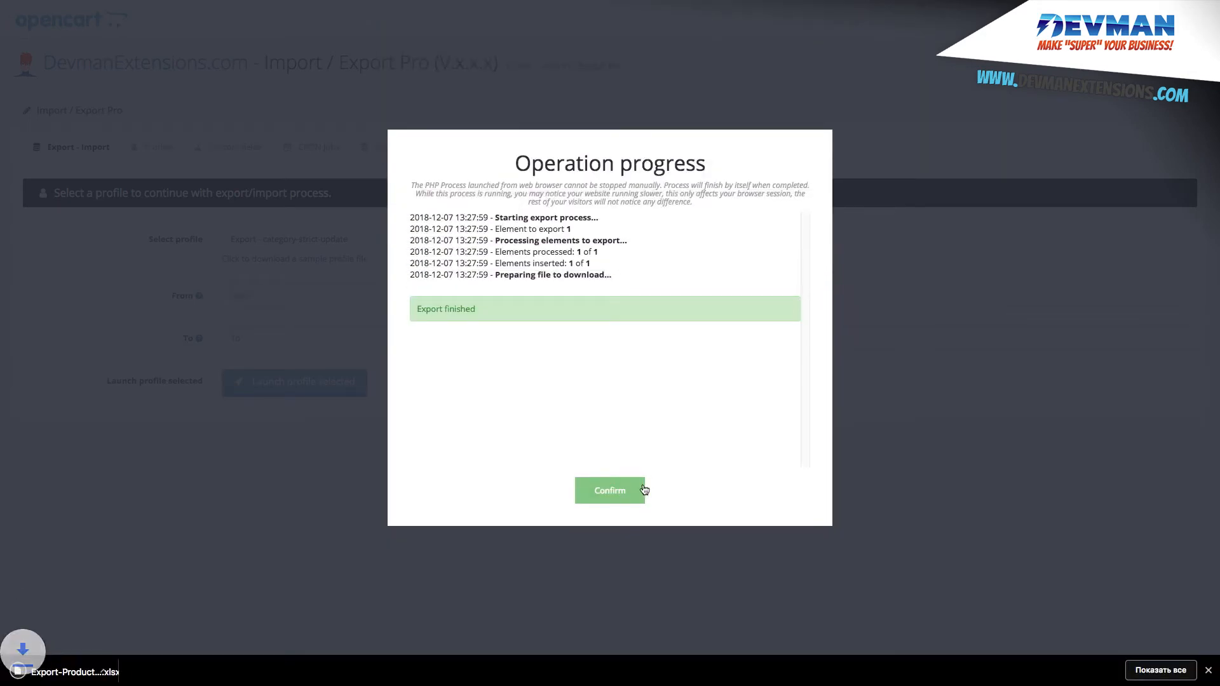
click(642, 490)
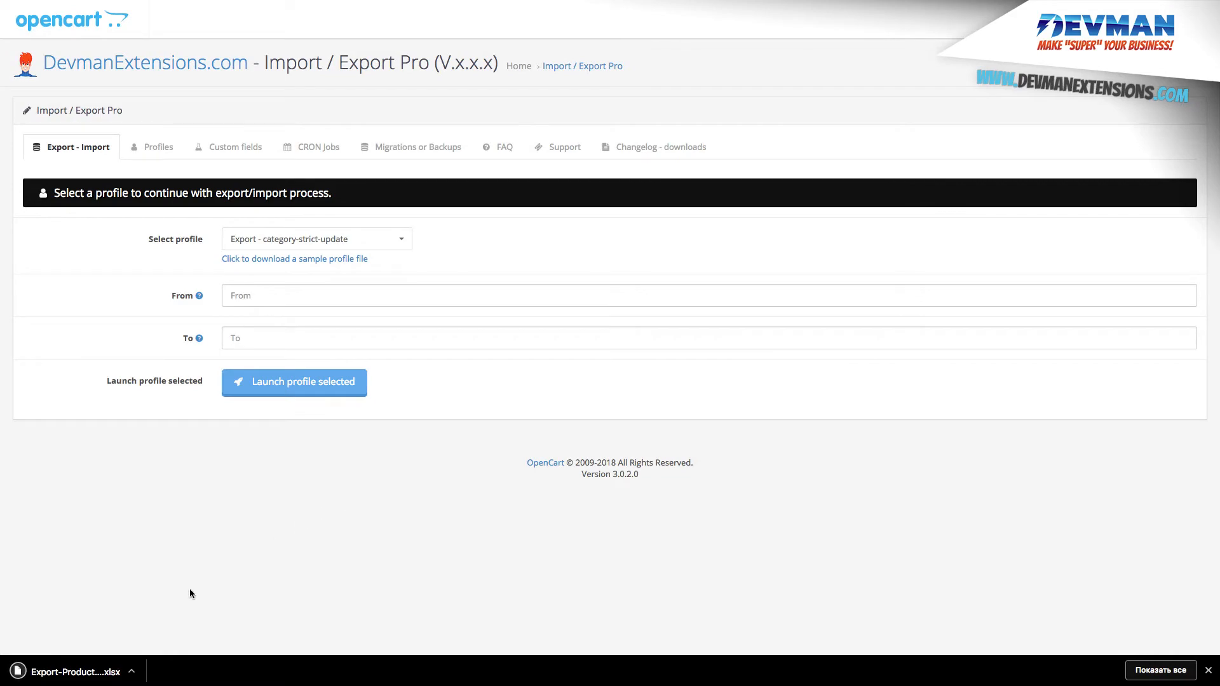
Open the exported spreadsheet and clear test-product's category values from Cat. tree 1 parent through Cat. tree 2 level 2
click(74, 672)
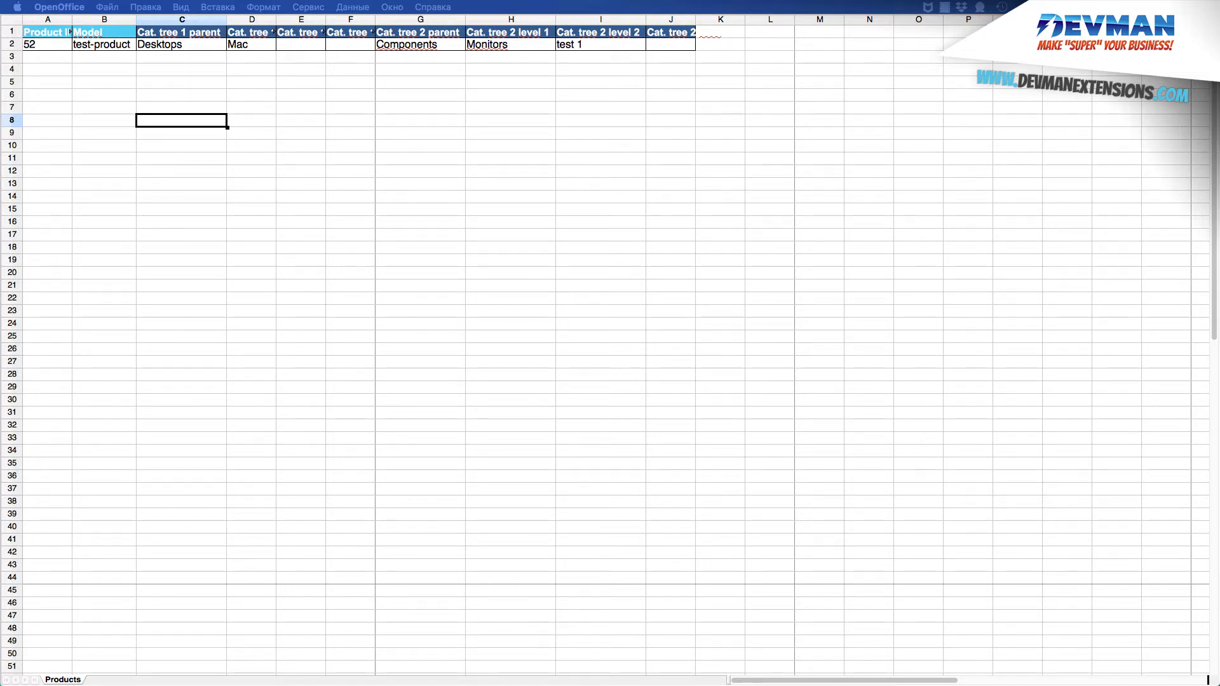
click(185, 44)
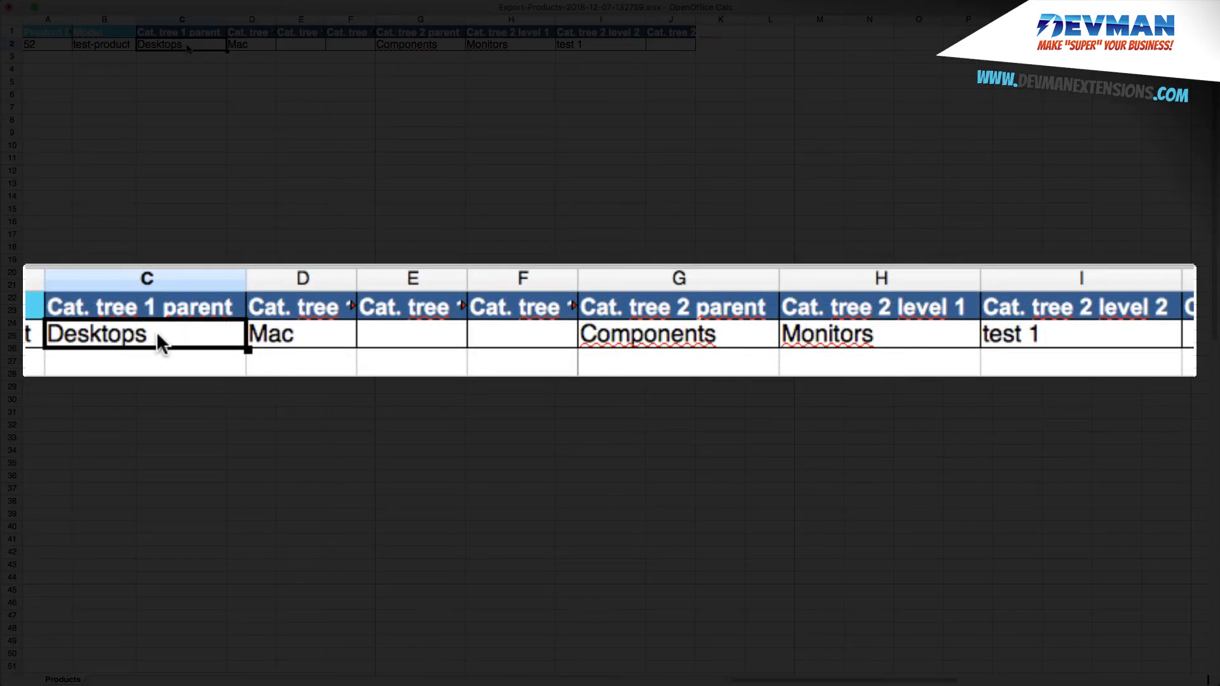
drag(186, 44, 580, 46)
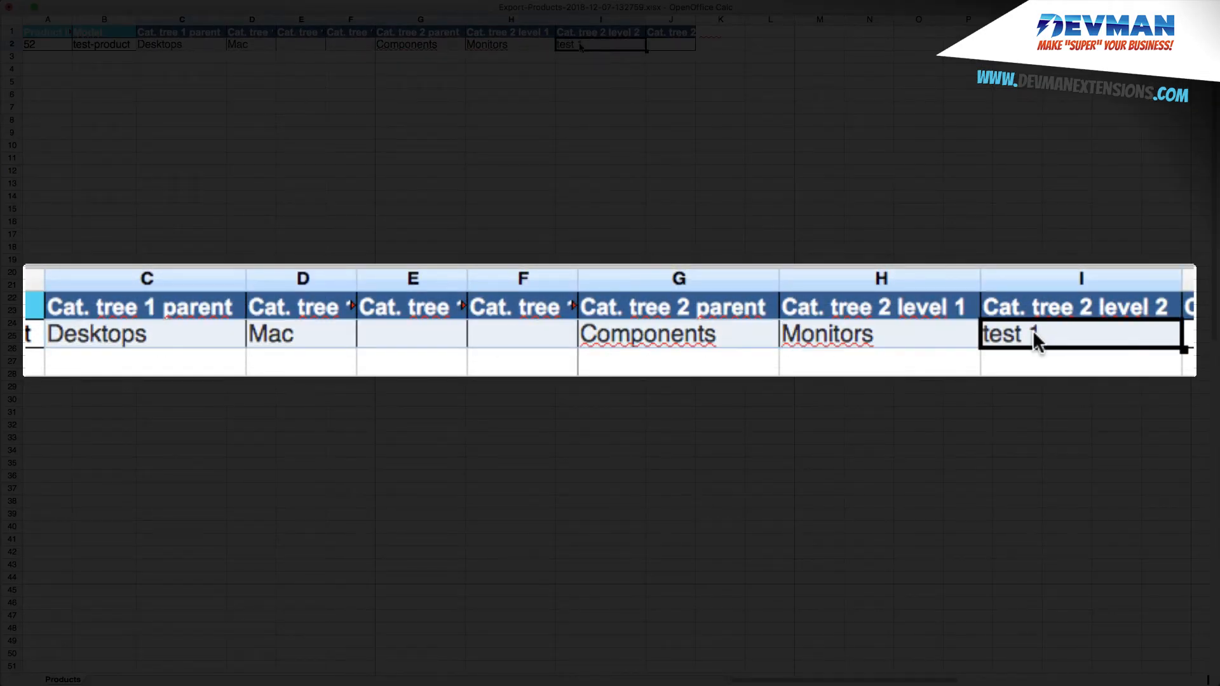
key(Delete)
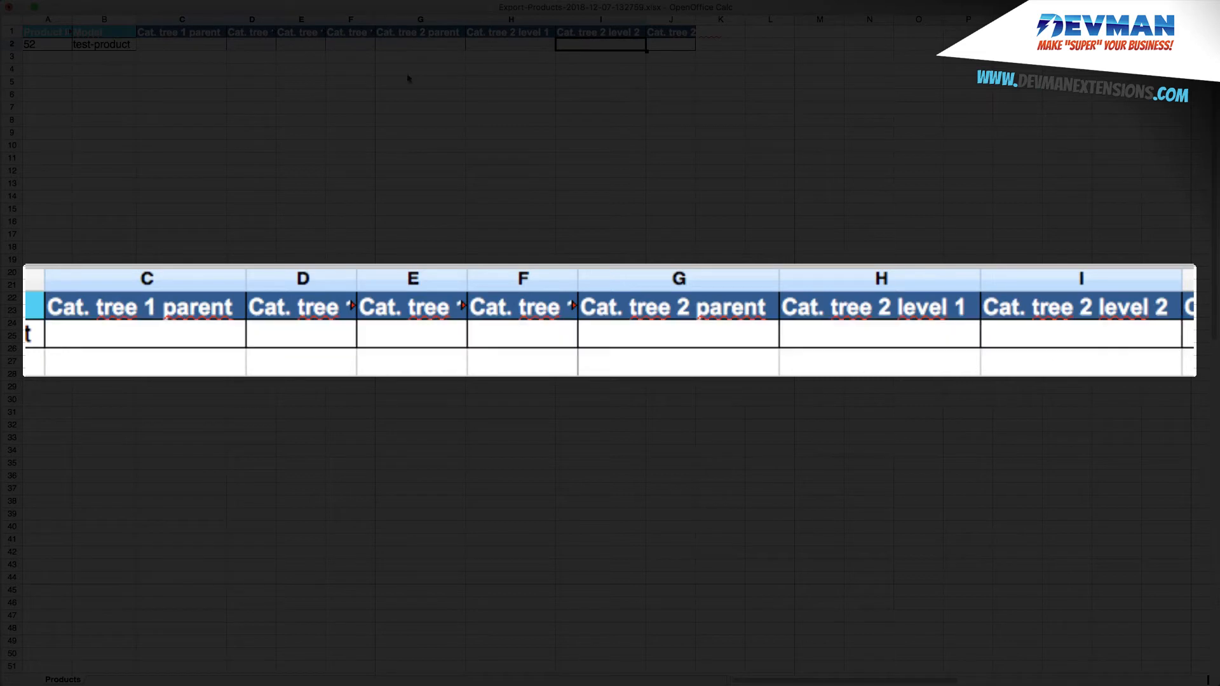
Enter Notebooks as test-product's Cat. tree 1 parent and SONY as its level 1 category
click(191, 46)
text(No)
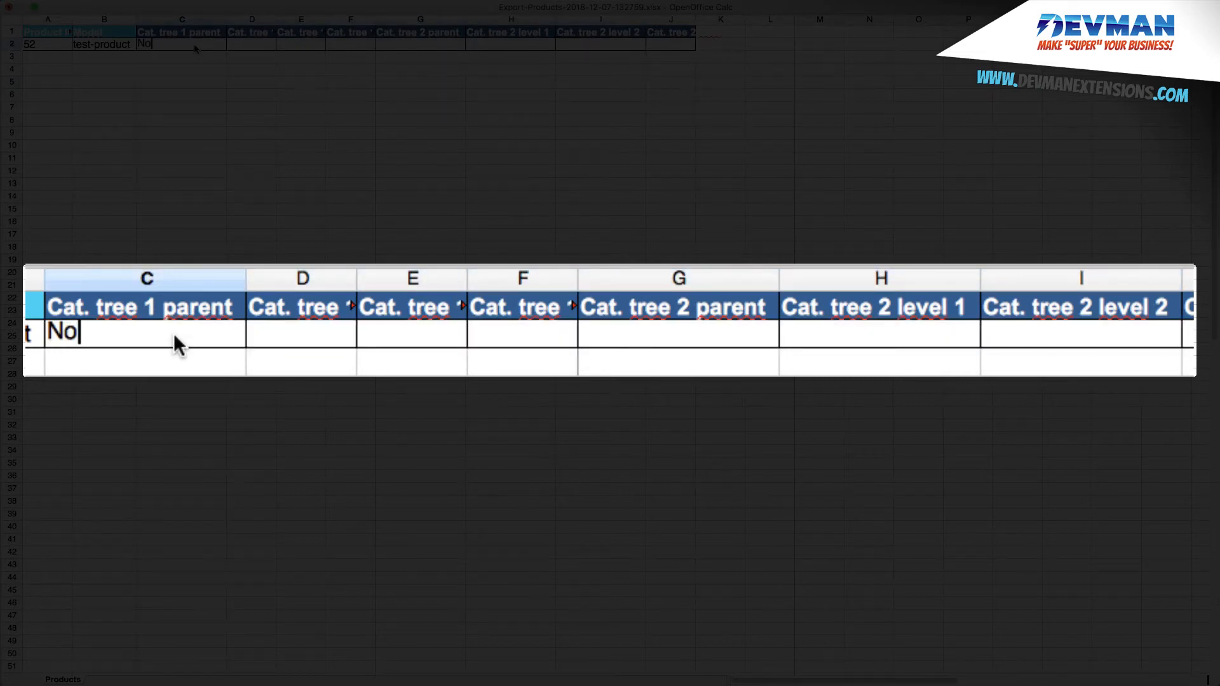
text(tebook)
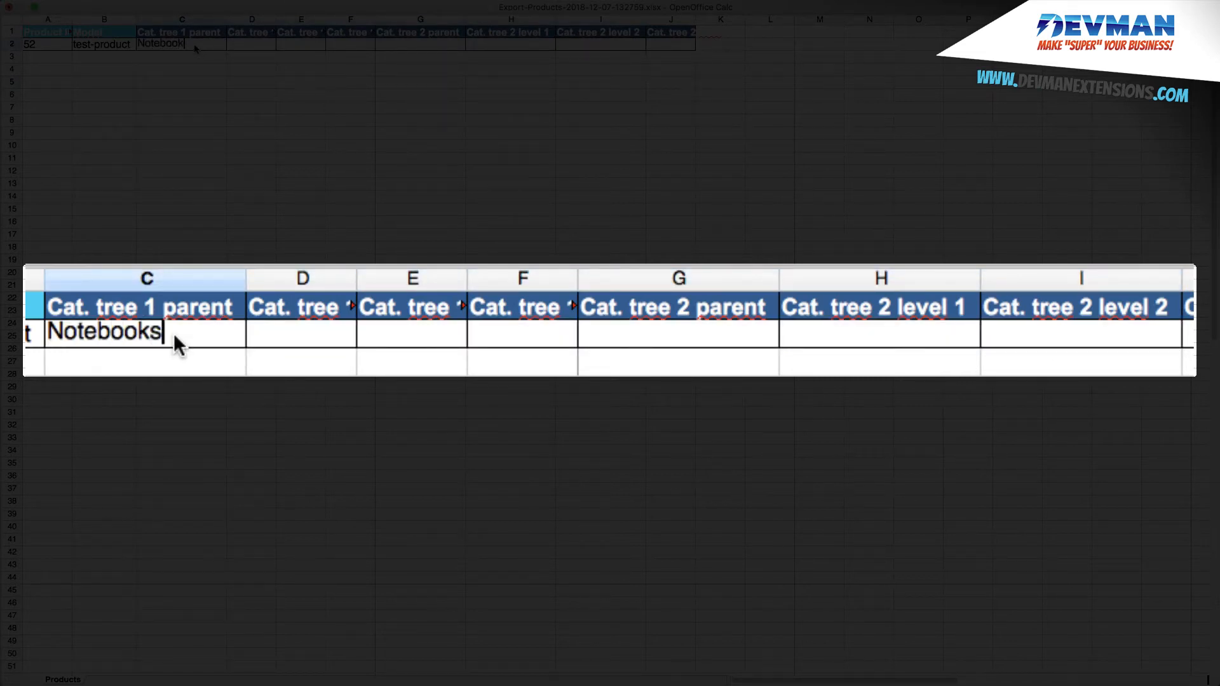
text(s)
key(Tab)
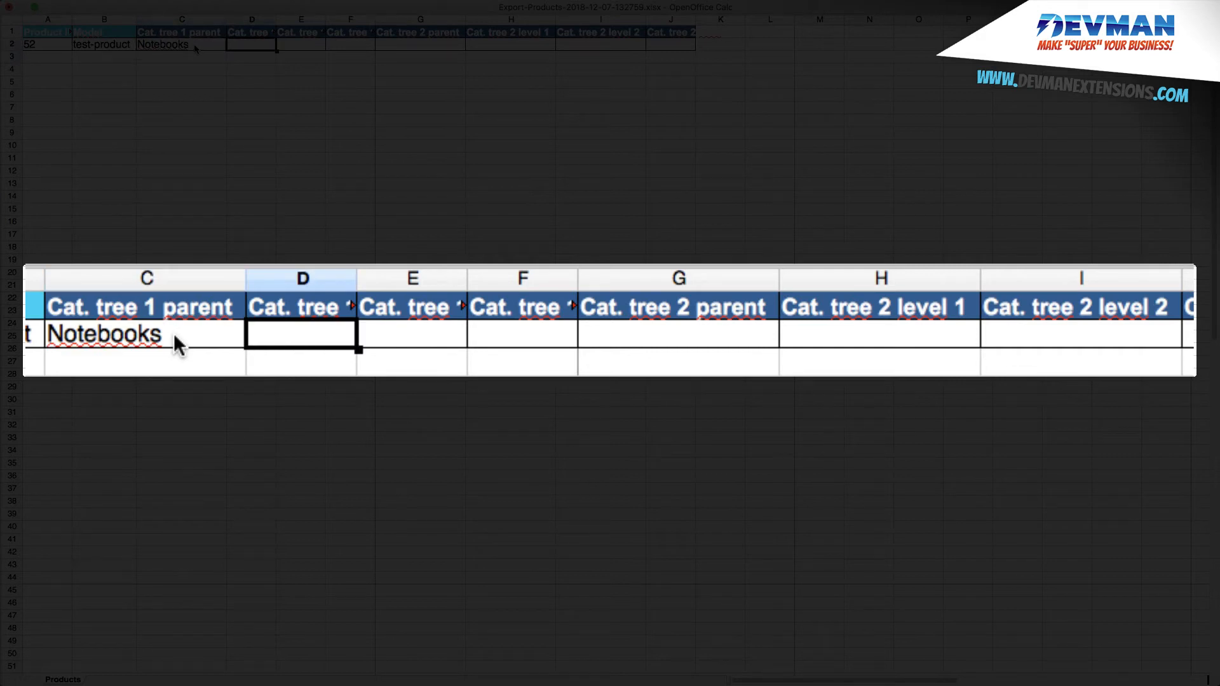
text(SONY)
key(Return)
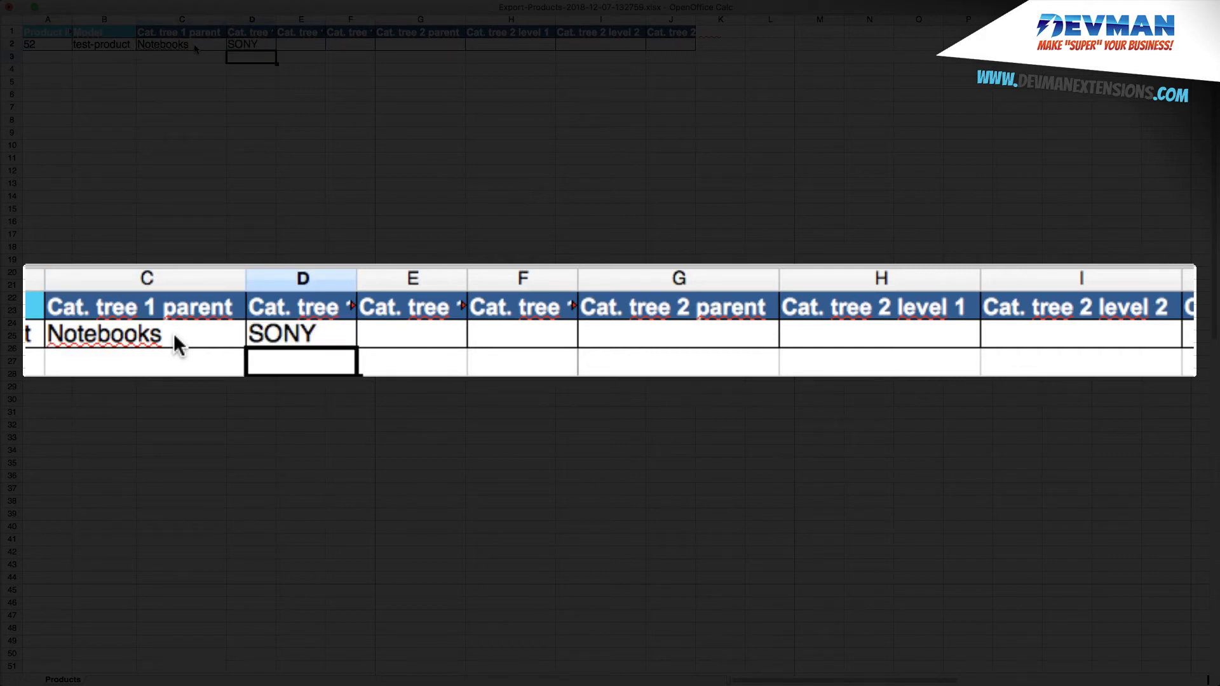
Enter Bikes as test-product's Cat. tree 2 parent
key(Up)
key(Right)
key(Right)
key(Right)
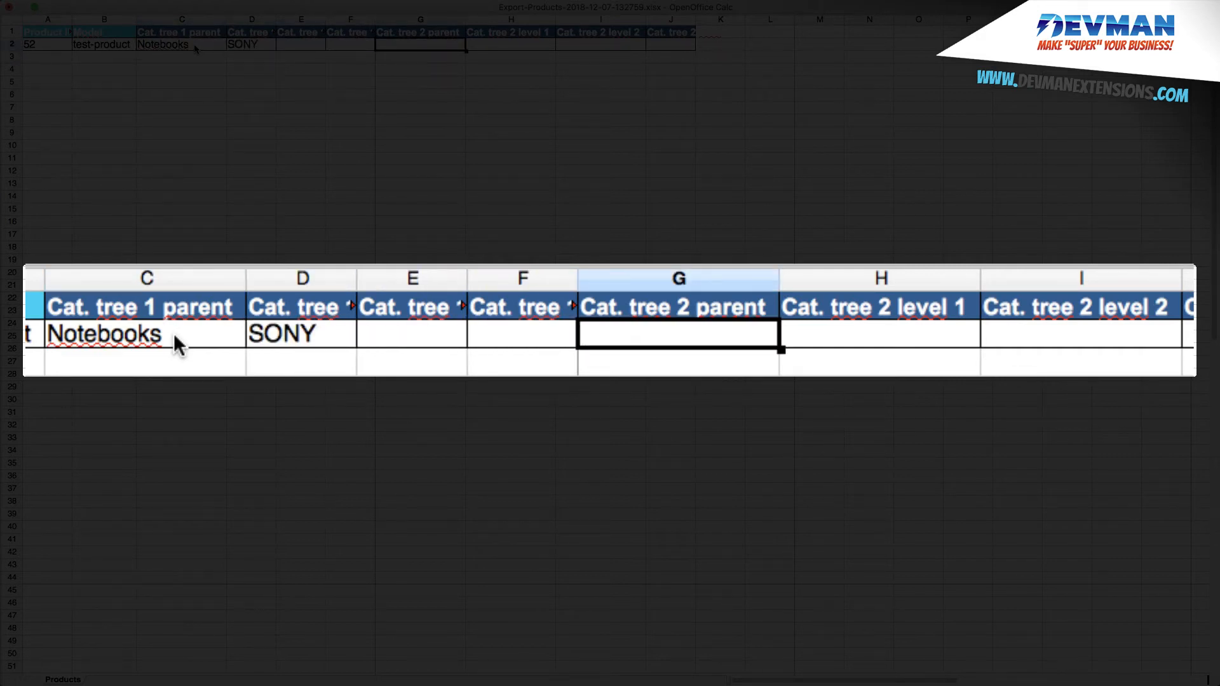
text(Bikes)
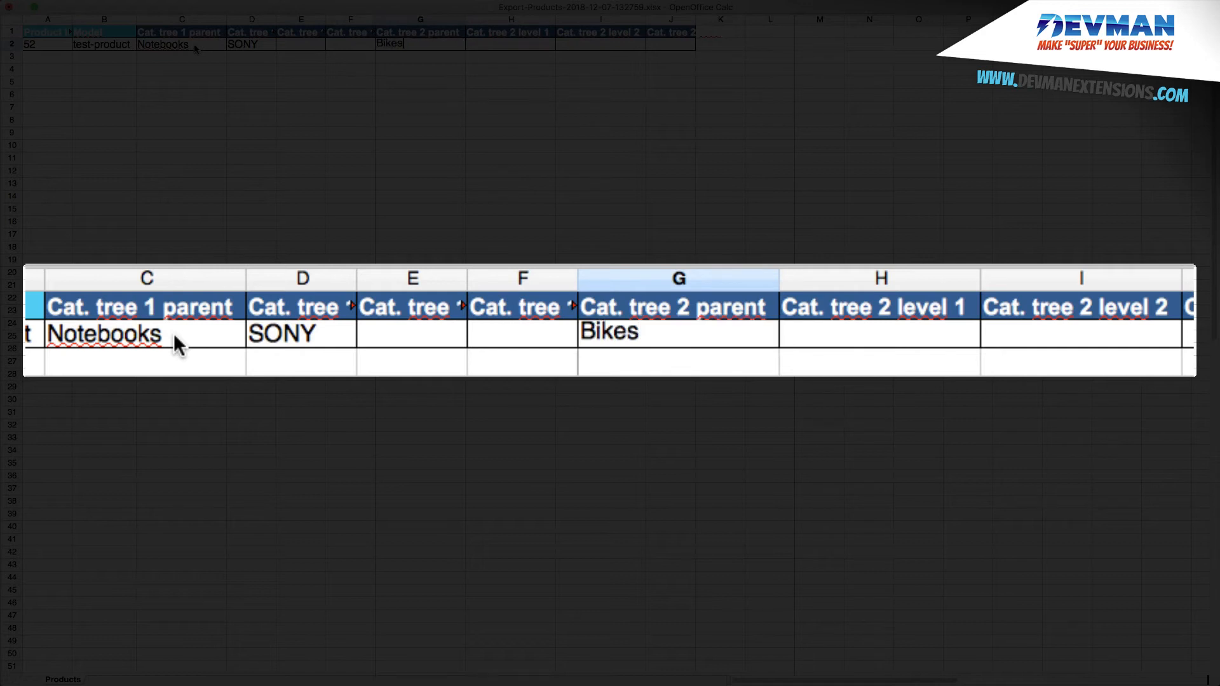
key(Return)
Enter 2 wheels as test-product's Cat. tree 2 level 1 value and HONDA as its level 2 value
key(Up)
key(Right)
text(2)
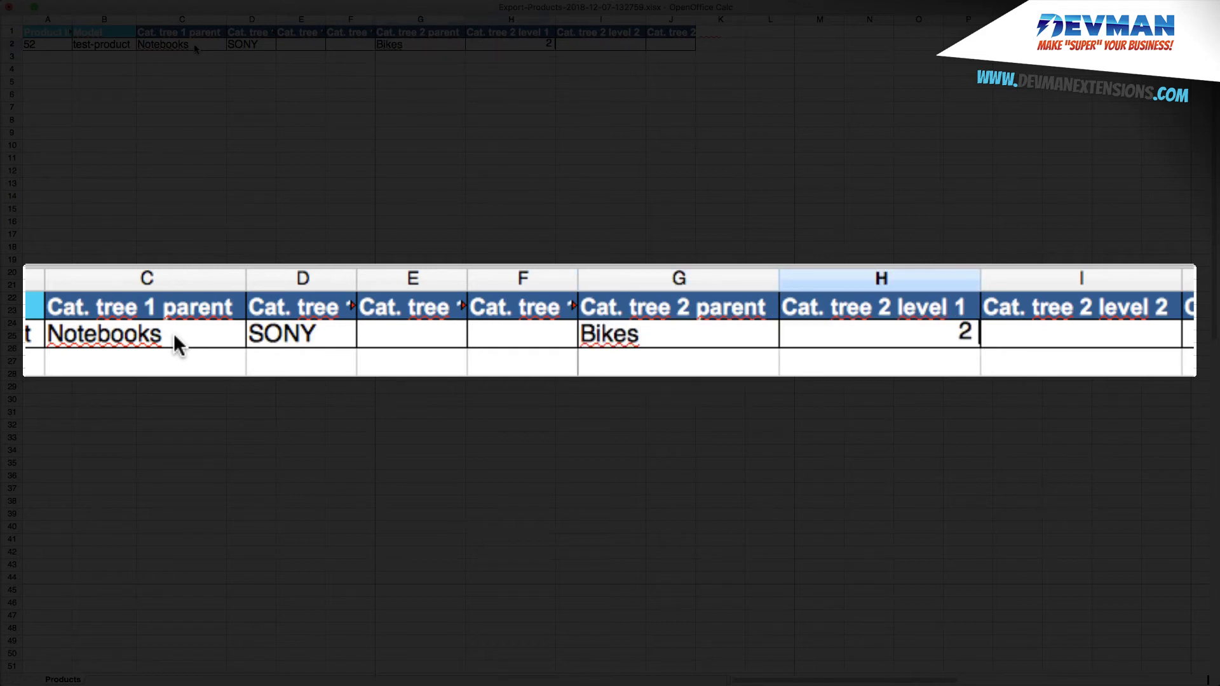
text( wheels)
key(Return)
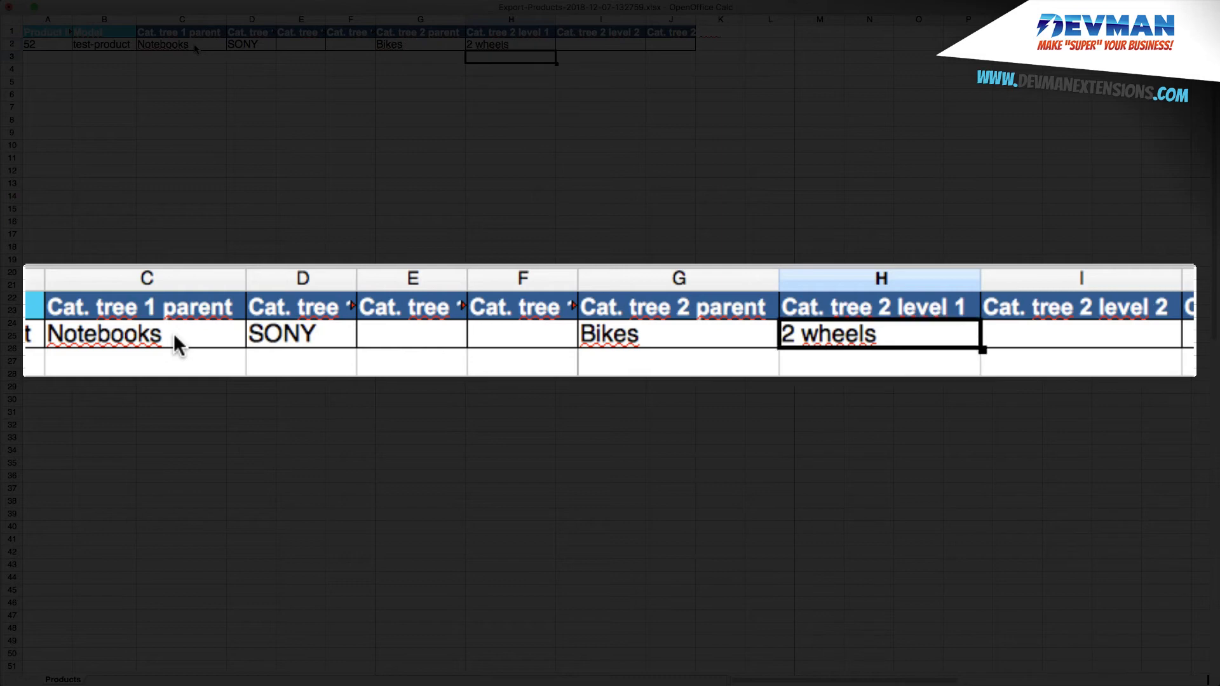
key(Up)
key(Right)
text(HOND)
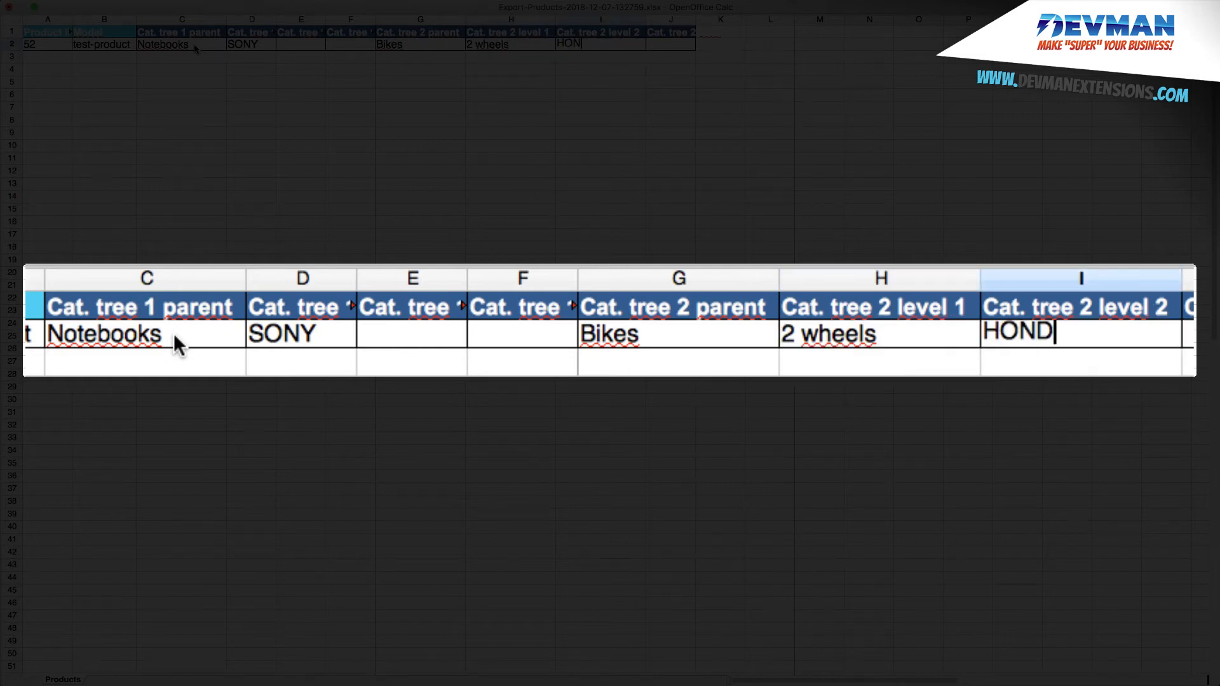
text(A)
key(Return)
key(Down)
key(Down)
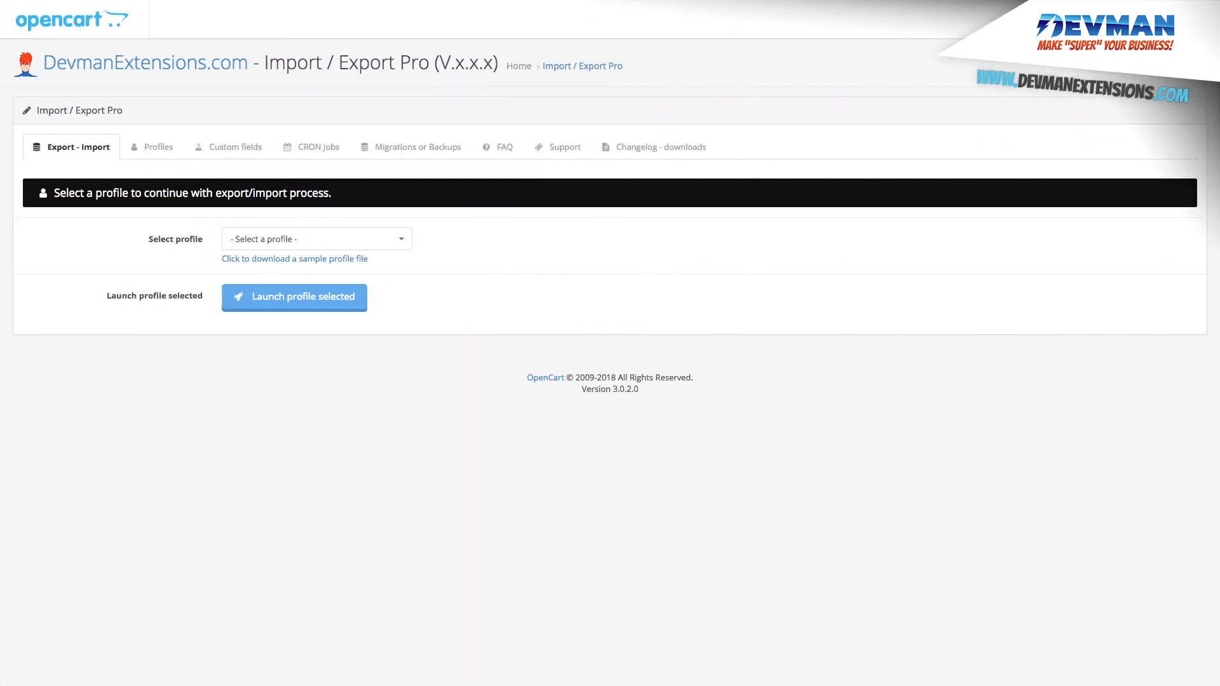
Import Export-Products-2018-12-07-132759.ods with the Import - category-strict-update profile and close the progress report
click(321, 240)
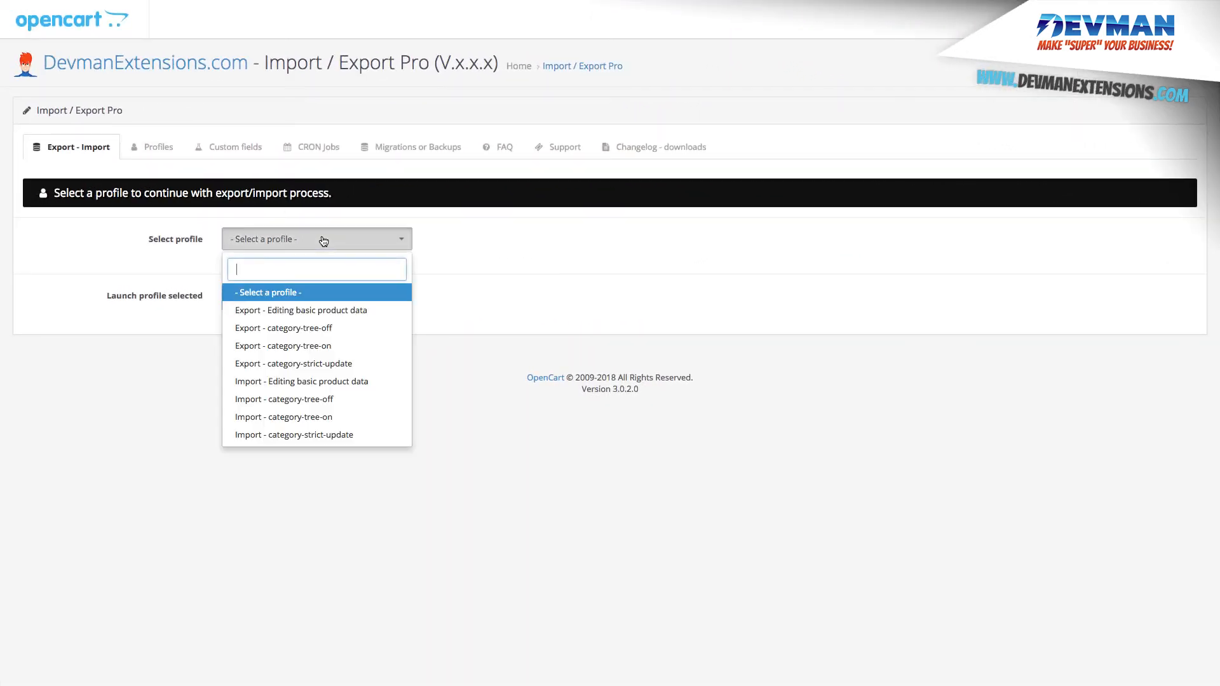
click(290, 434)
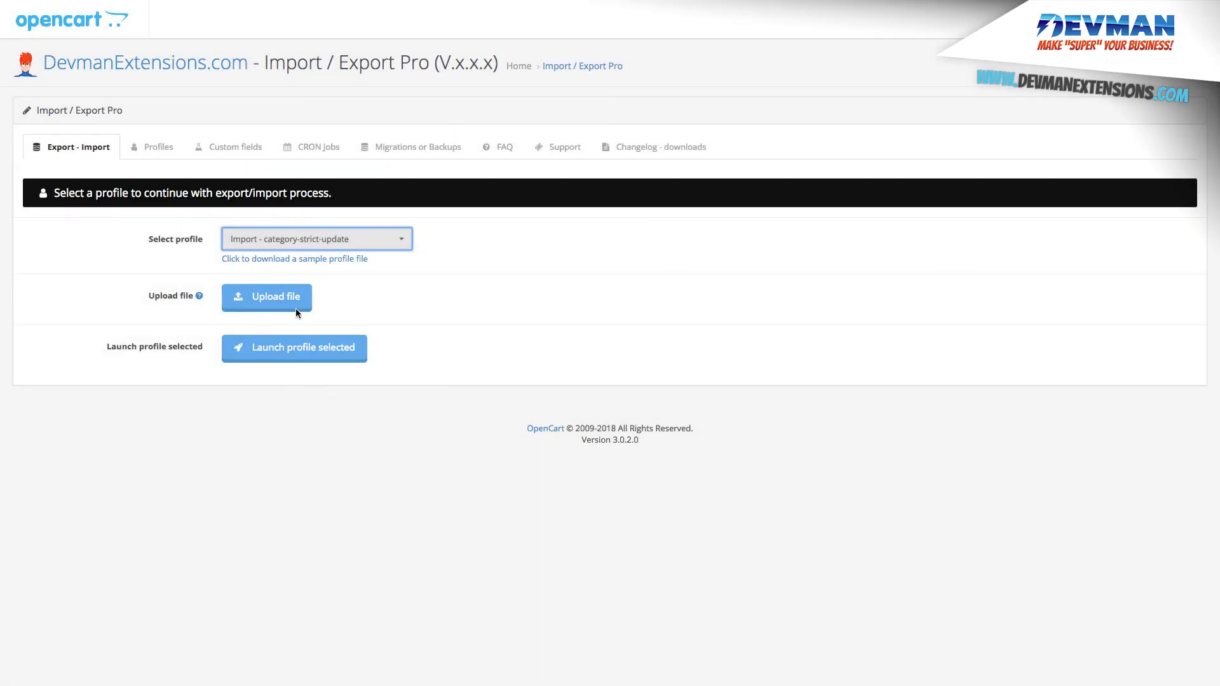
click(287, 307)
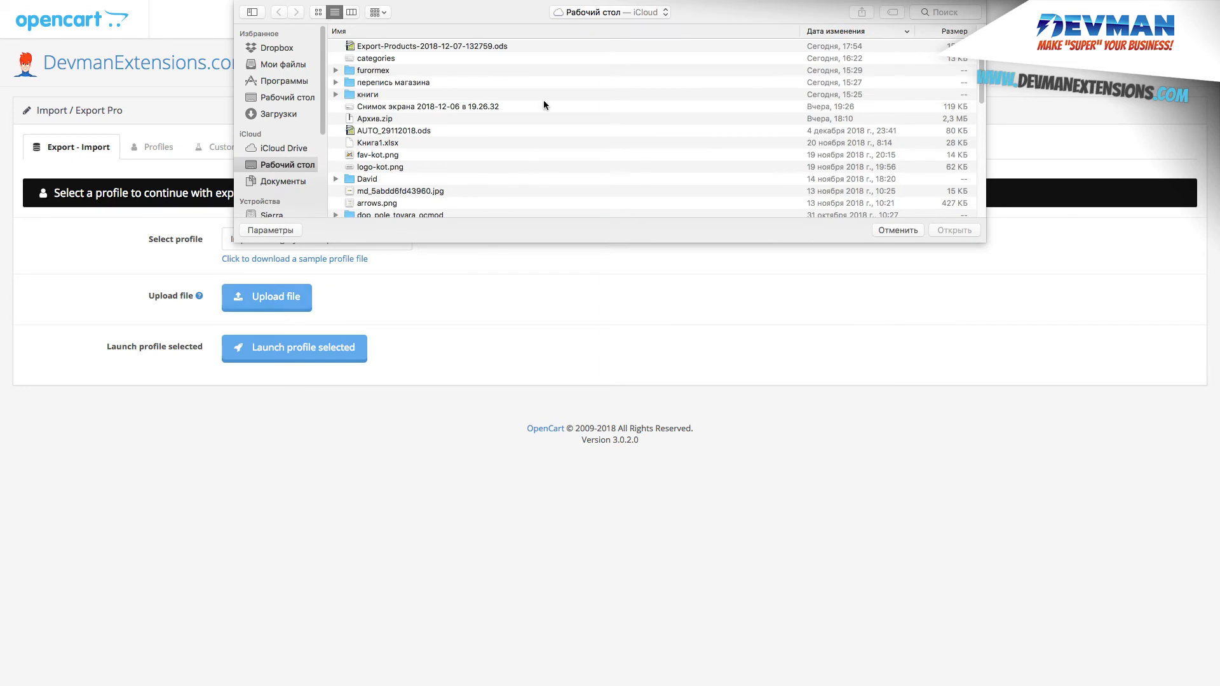
click(483, 47)
click(955, 230)
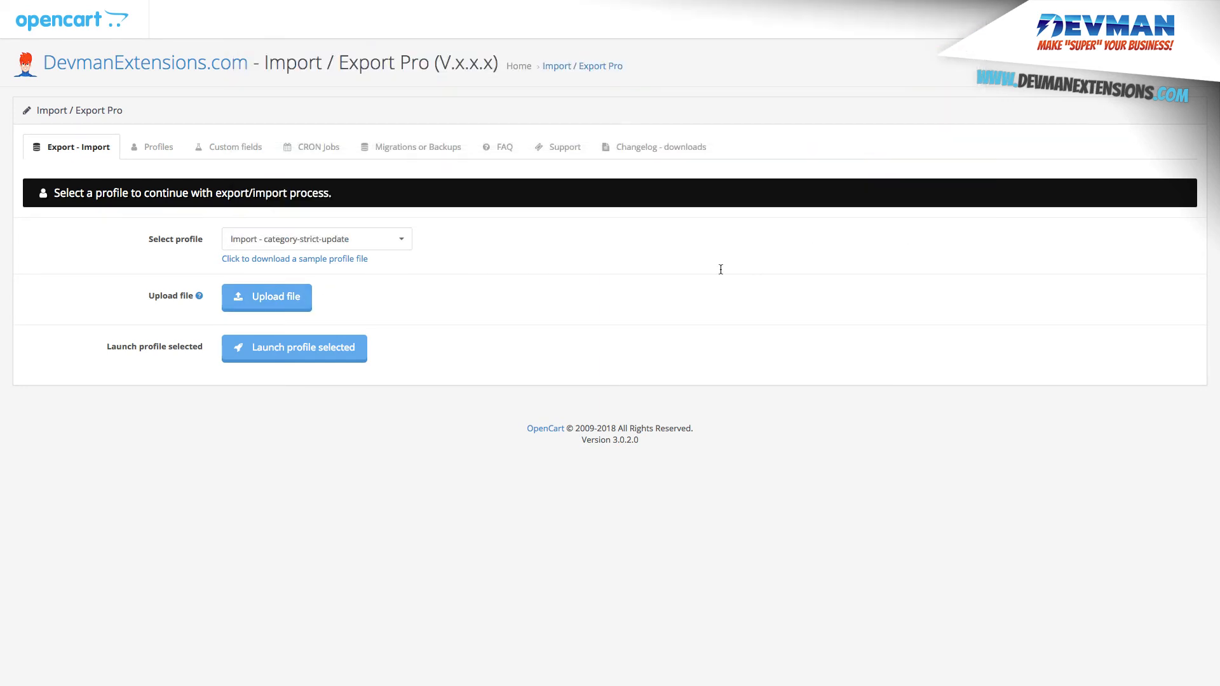
click(340, 353)
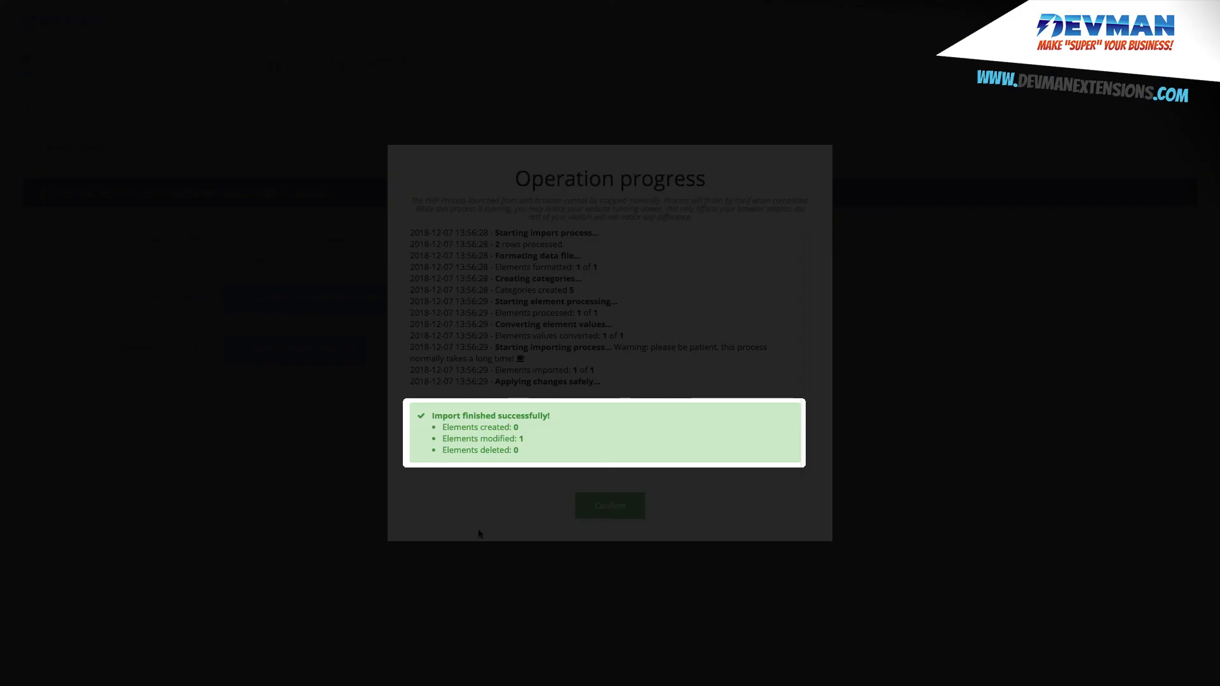
click(610, 509)
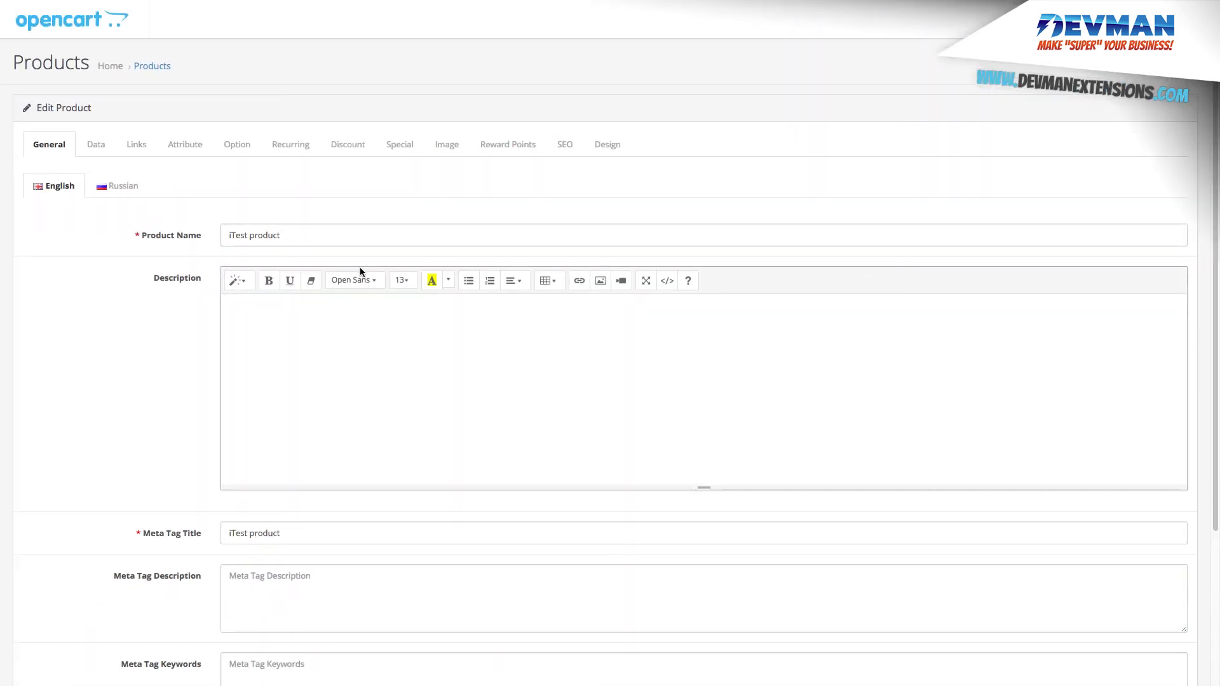
Check the iTest product's linked categories after the strict update import
click(148, 145)
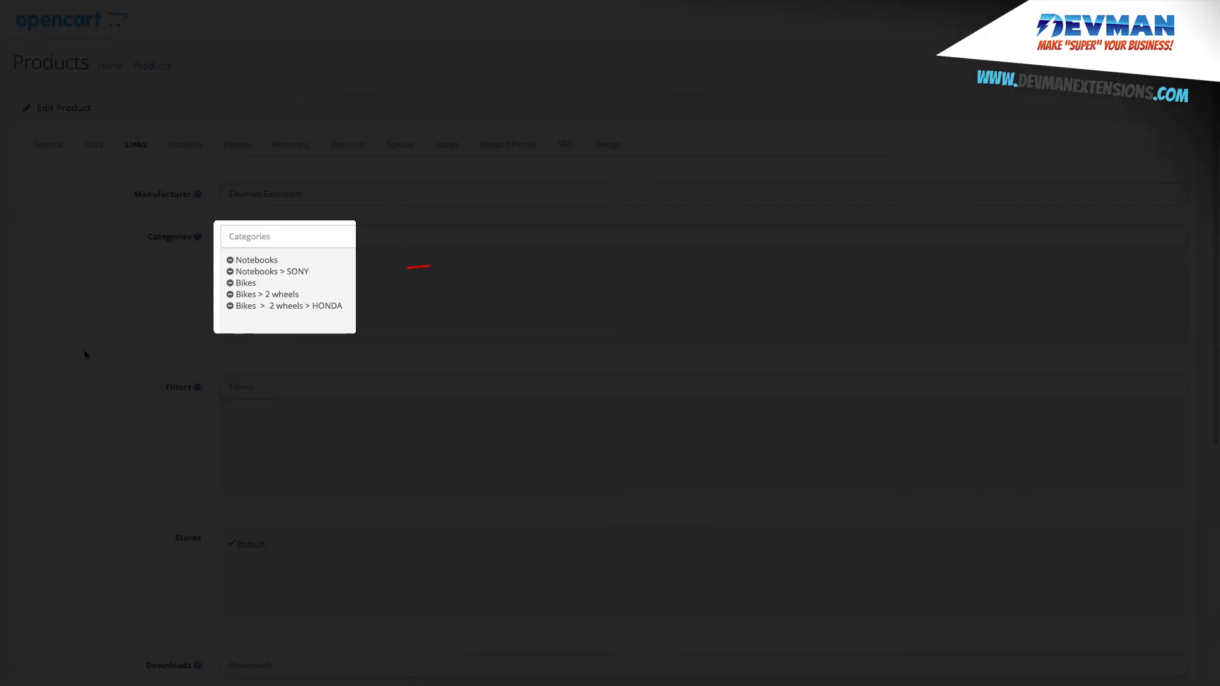